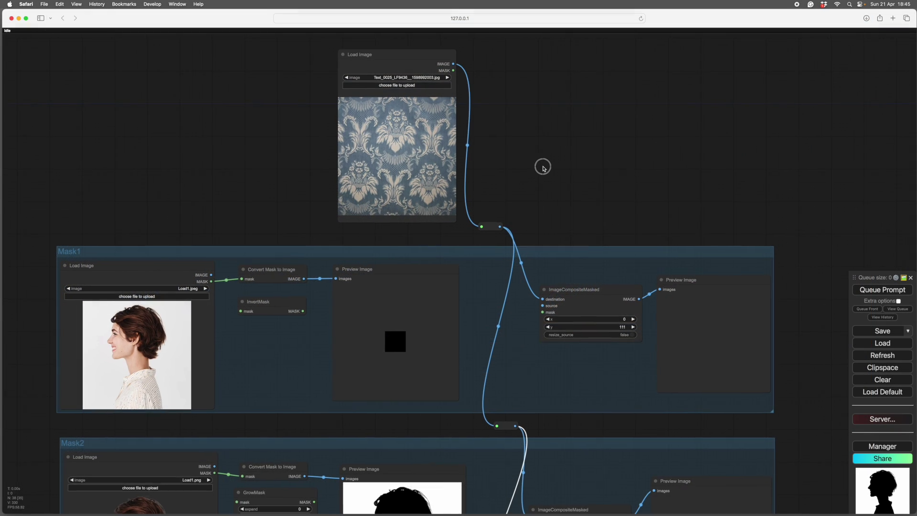
drag(554, 171, 562, 177)
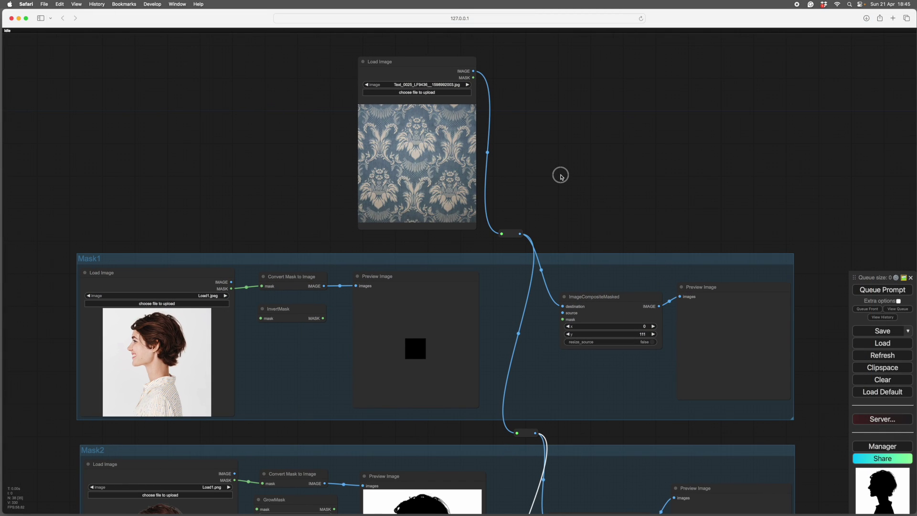
scroll(561, 176, down, 2)
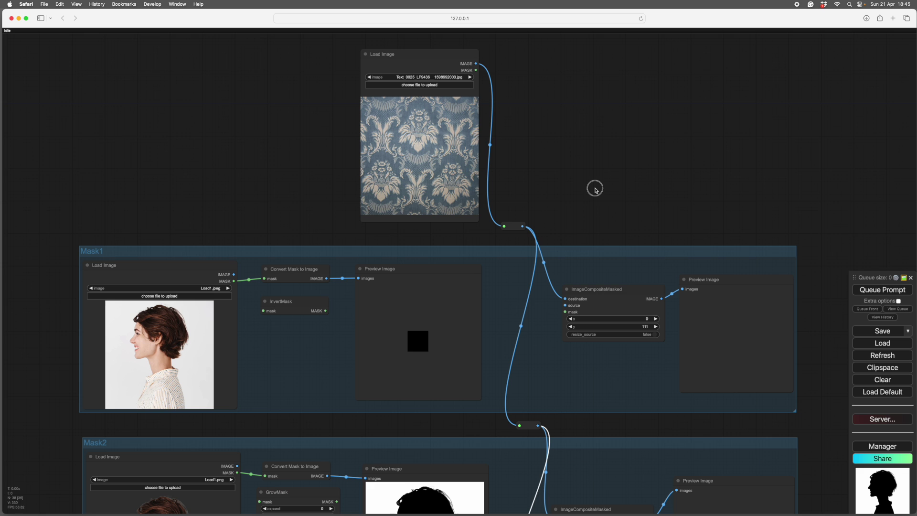
drag(598, 182, 597, 184)
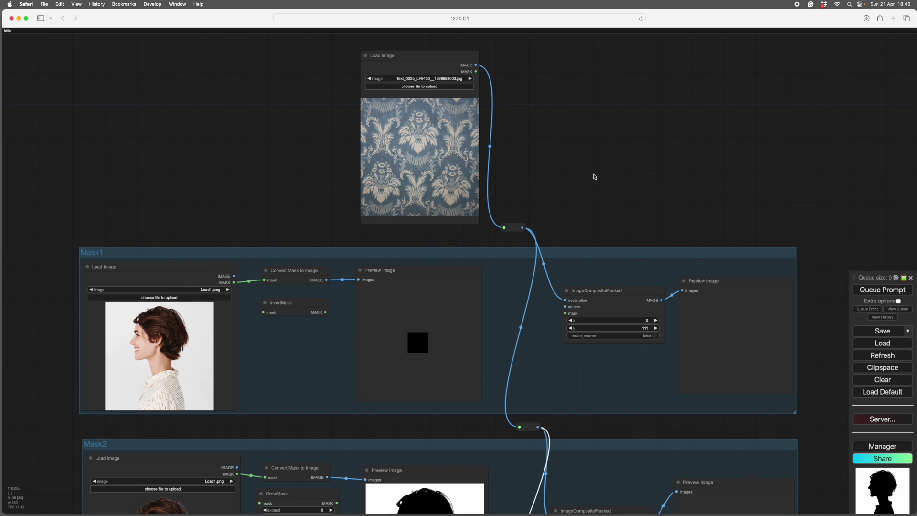
click(591, 161)
click(609, 179)
drag(609, 178, 579, 184)
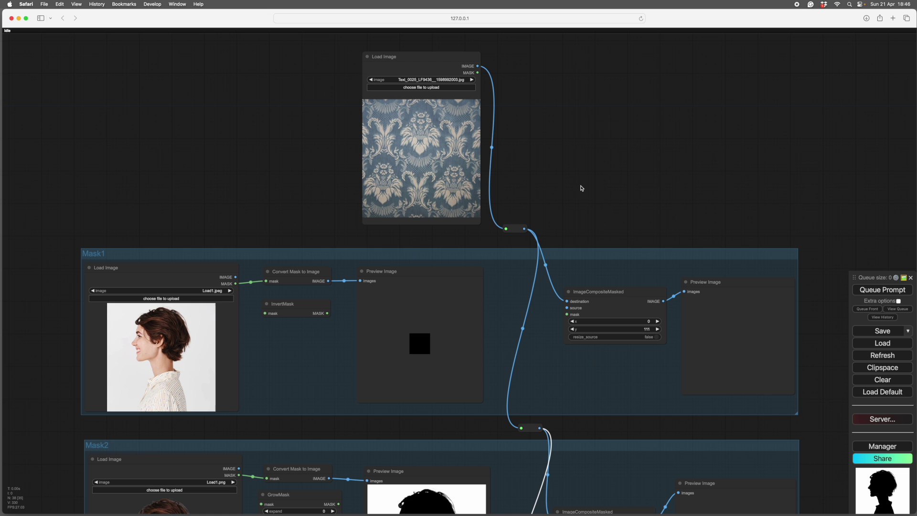
drag(581, 185, 621, 180)
Open the portrait in the Mask1 group's Load Image node in the MaskEditor.
drag(350, 160, 477, 147)
scroll(223, 281, up, 5)
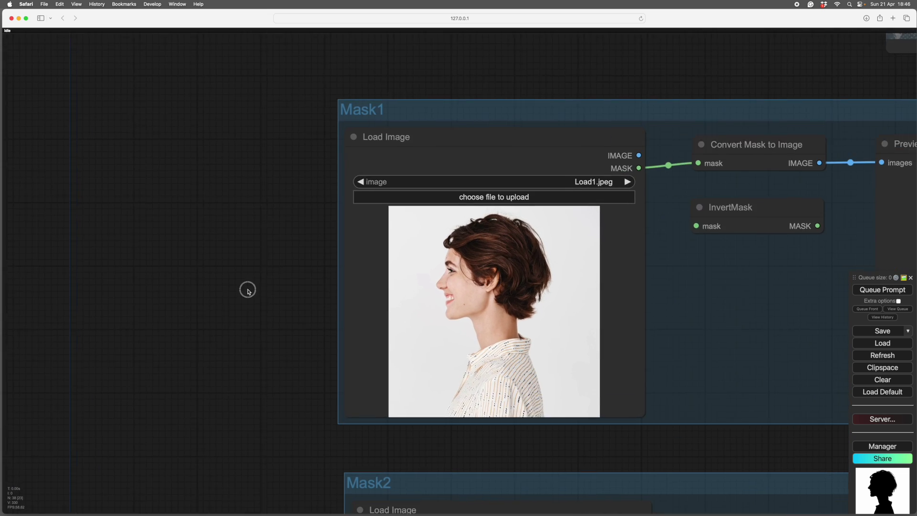
scroll(99, 280, up, 1)
drag(100, 276, 55, 279)
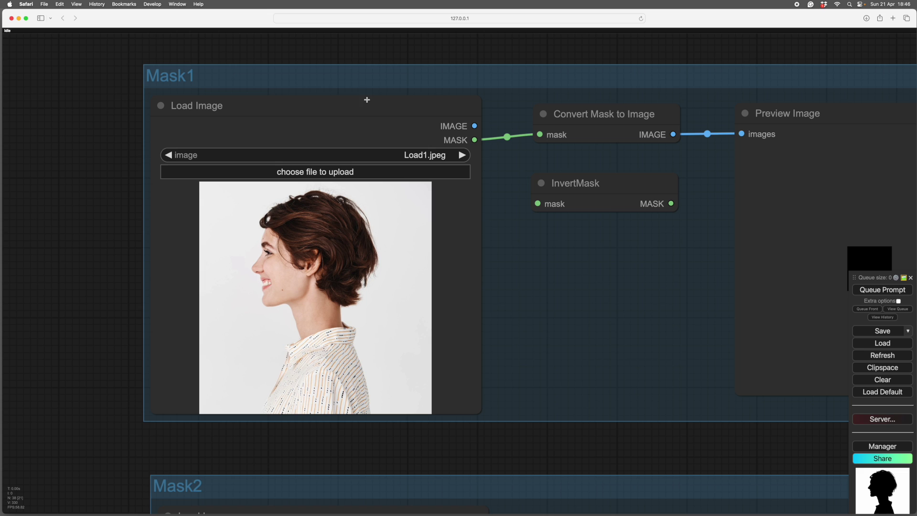
click(364, 80)
scroll(365, 78, down, 5)
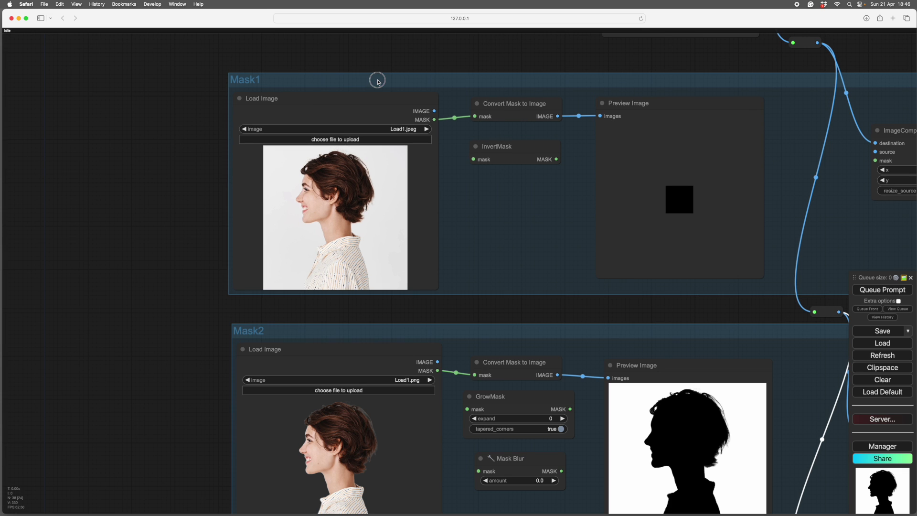
scroll(209, 159, up, 5)
scroll(209, 158, up, 1)
drag(213, 158, 163, 159)
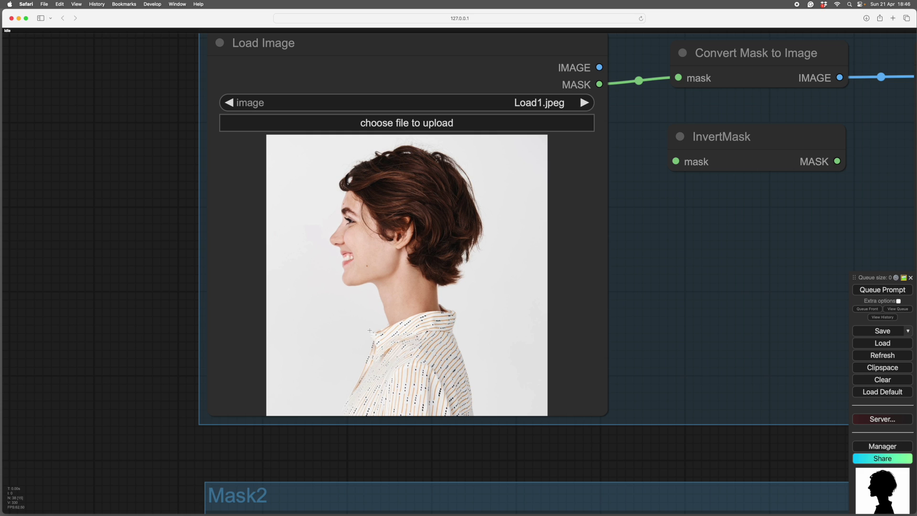
scroll(445, 347, up, 2)
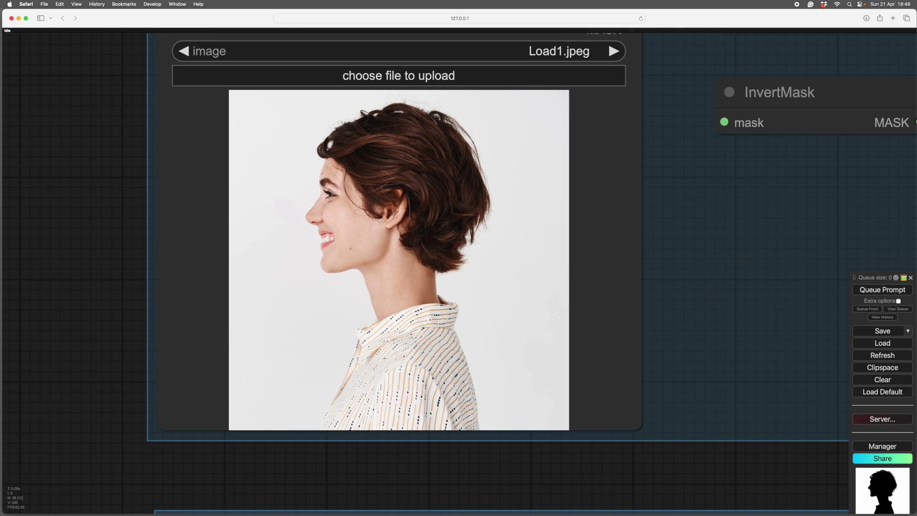
right_click(406, 235)
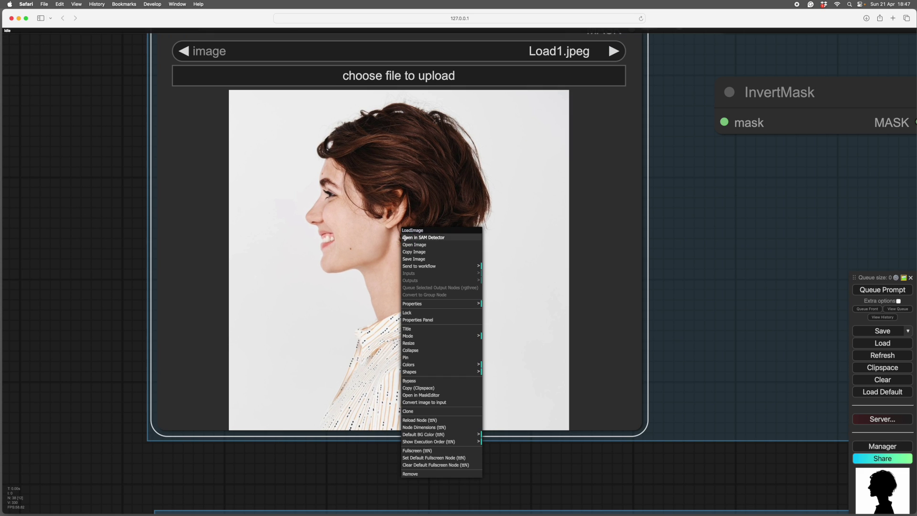
click(424, 395)
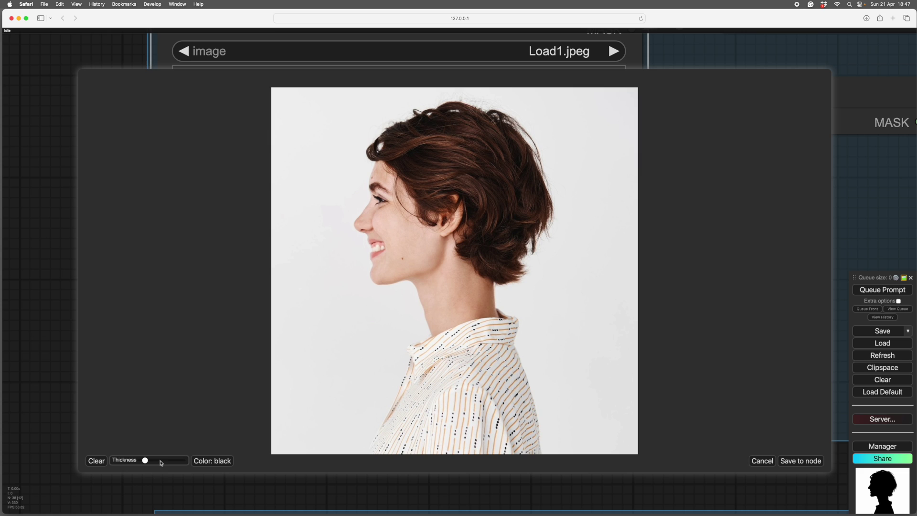
Paint a black mask over the whole shirt and collar with a slightly thicker brush, and save it to the node.
drag(146, 461, 153, 461)
mouse_move(420, 359)
mouse_down()
mouse_move(417, 353)
mouse_move(507, 310)
mouse_move(490, 291)
mouse_move(530, 327)
mouse_up()
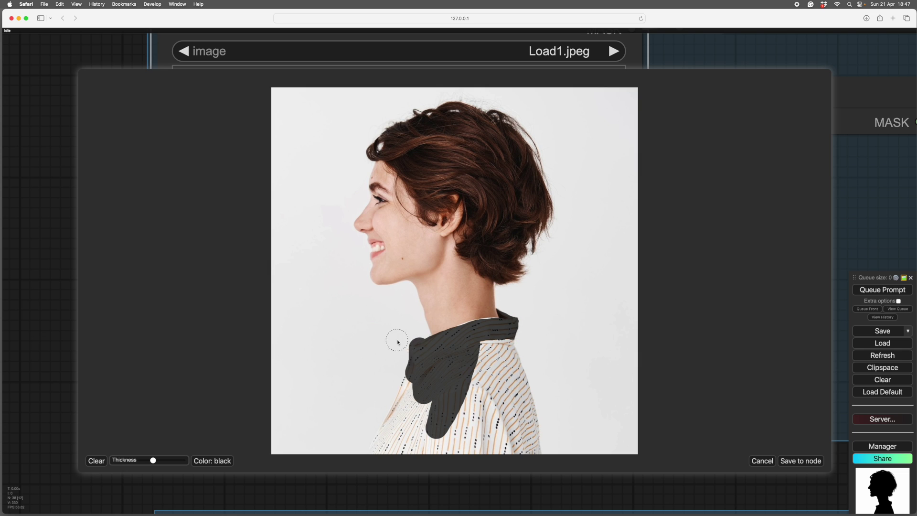
mouse_move(397, 342)
mouse_down()
mouse_move(503, 328)
mouse_move(454, 343)
mouse_move(464, 334)
mouse_move(475, 349)
mouse_move(487, 341)
mouse_move(474, 391)
mouse_move(426, 401)
mouse_move(416, 378)
mouse_move(383, 442)
mouse_move(473, 446)
mouse_move(419, 435)
mouse_move(423, 413)
mouse_move(408, 430)
mouse_move(503, 339)
mouse_move(532, 455)
mouse_move(462, 411)
mouse_move(481, 417)
mouse_move(468, 452)
mouse_move(499, 449)
mouse_up()
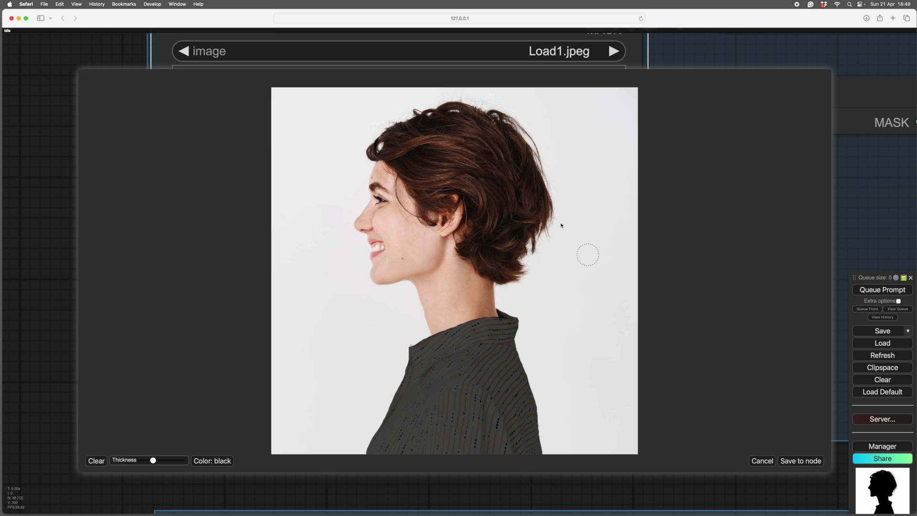
click(800, 461)
Run the workflow to render the shirt mask in the Mask1 group's mask preview.
scroll(365, 389, down, 2)
drag(638, 466, 463, 487)
scroll(542, 392, down, 3)
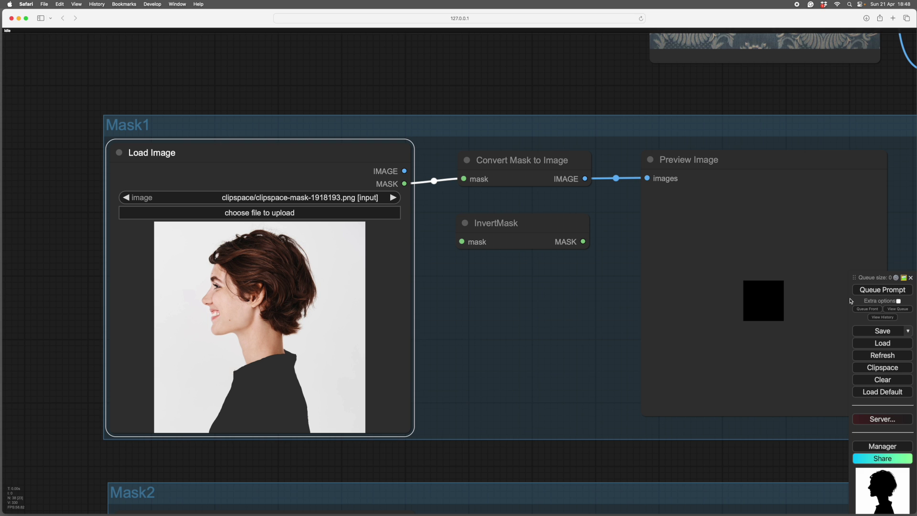
click(867, 290)
drag(743, 455, 487, 462)
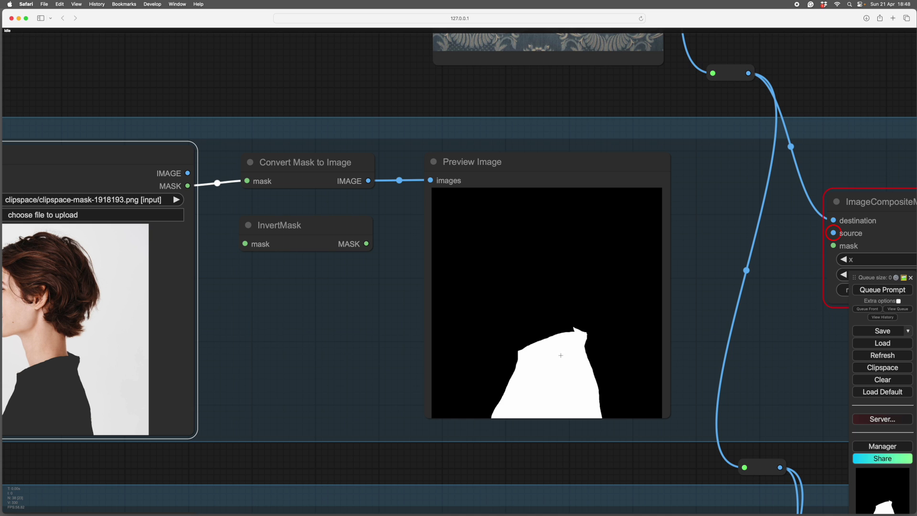
Connect the damask pattern's reroute output to the source input of Mask1's ImageCompositeMasked node.
mouse_move(317, 225)
mouse_down()
mouse_move(321, 214)
mouse_move(316, 220)
mouse_up()
drag(379, 467, 256, 472)
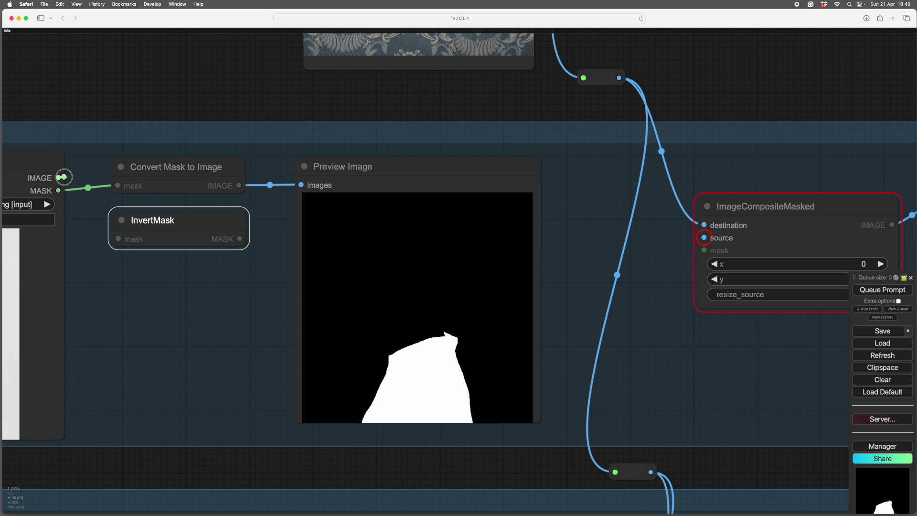
drag(57, 178, 80, 163)
drag(190, 99, 220, 294)
drag(265, 236, 205, 280)
drag(559, 244, 550, 39)
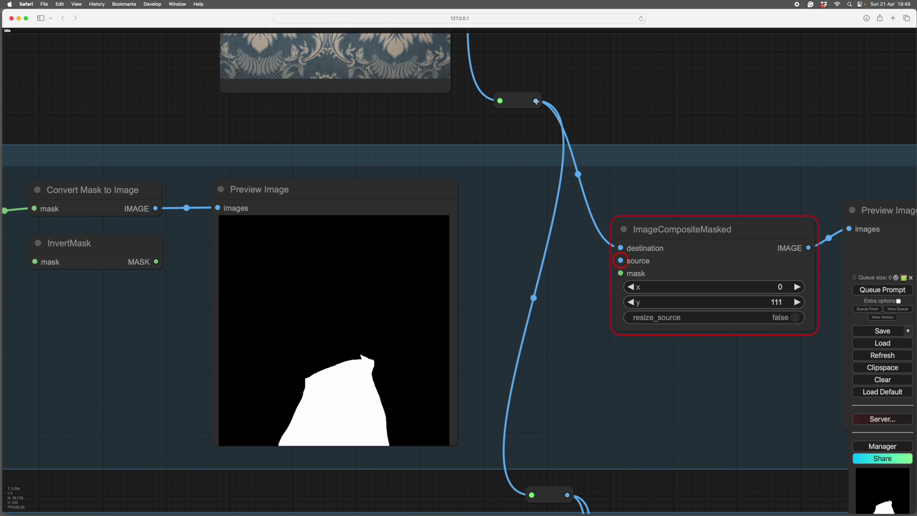
drag(536, 101, 622, 263)
Connect Mask1's portrait image output to the ImageCompositeMasked destination input, and set the composite's y offset to 0.
drag(355, 122, 476, 235)
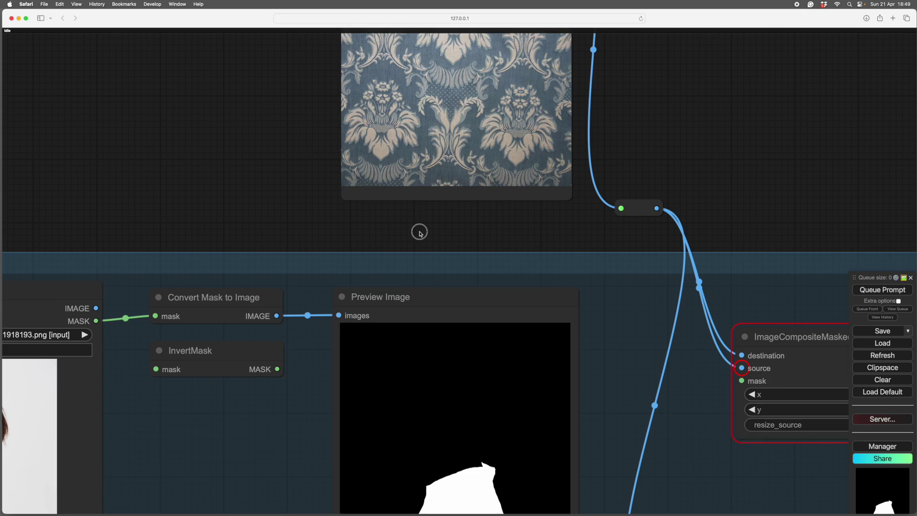
drag(420, 232, 448, 114)
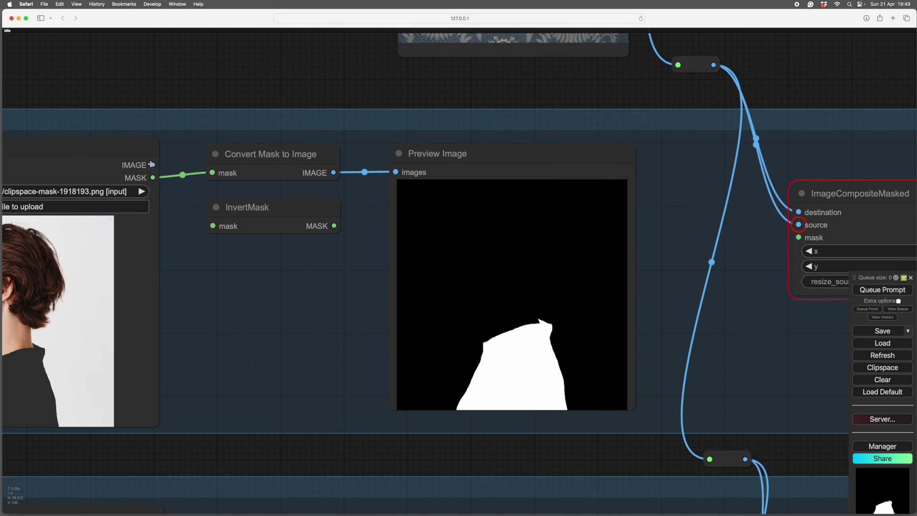
drag(151, 164, 793, 221)
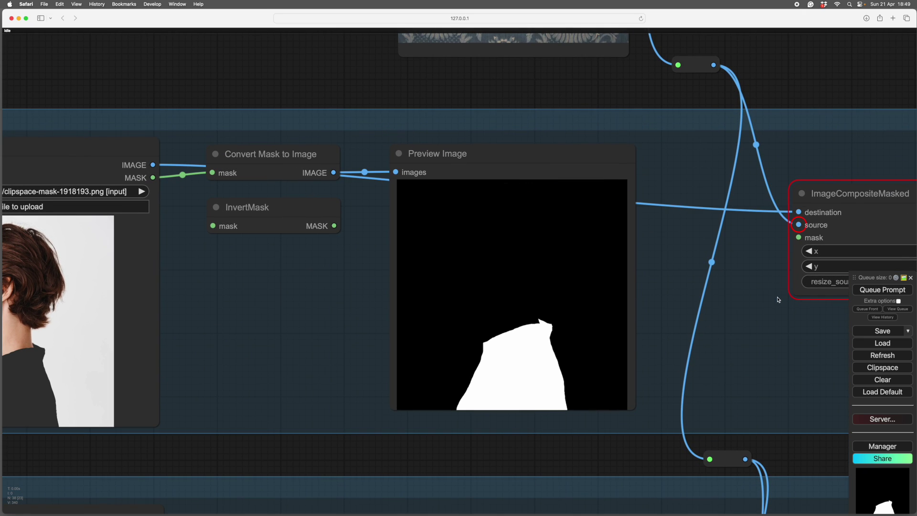
drag(768, 293, 497, 253)
drag(702, 226, 532, 230)
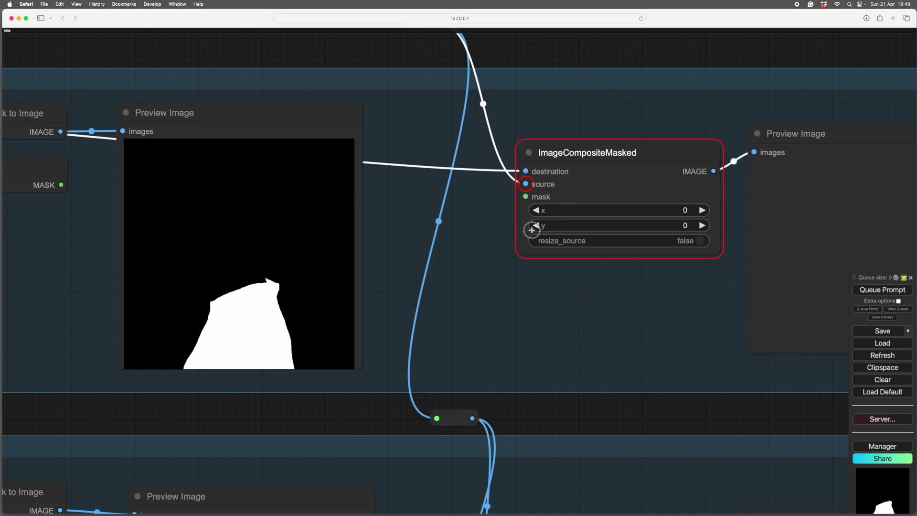
Connect the mask output of Mask1's Load Image node to the mask input of its ImageCompositeMasked node.
scroll(532, 230, left, 3)
scroll(647, 303, down, 5)
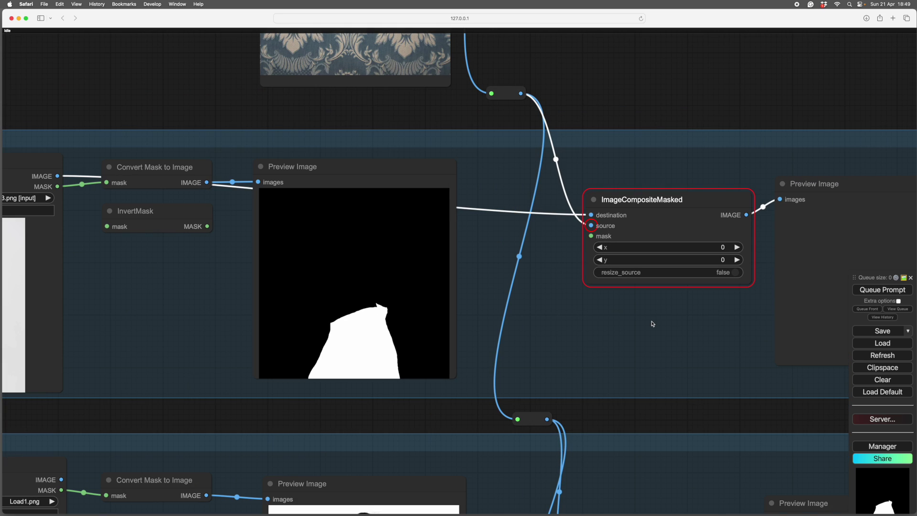
scroll(632, 313, left, 4)
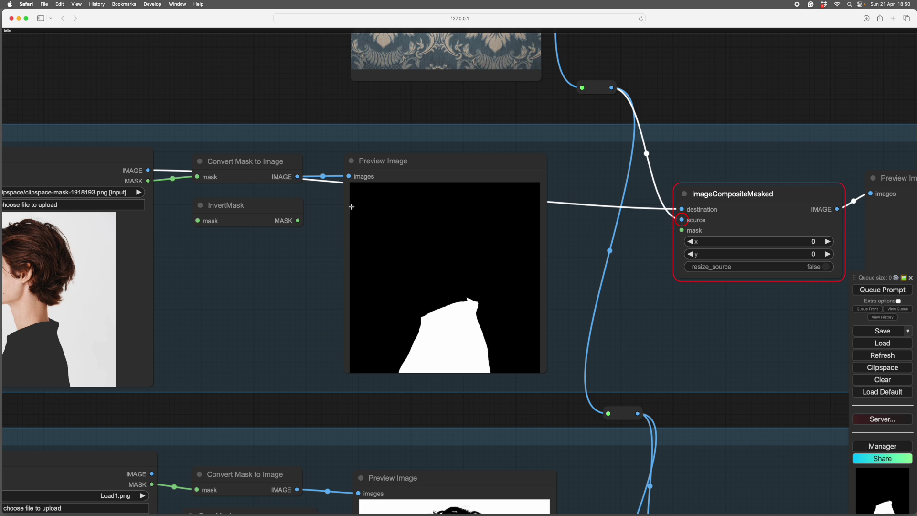
drag(262, 170, 263, 173)
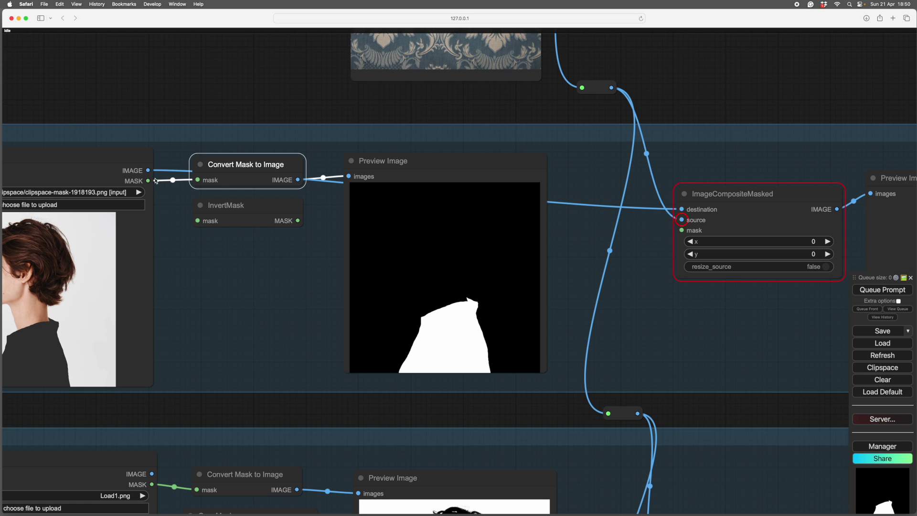
drag(148, 181, 681, 230)
Run the workflow to composite the damask pattern onto the masked shirt in the Mask1 group.
scroll(698, 380, down, 4)
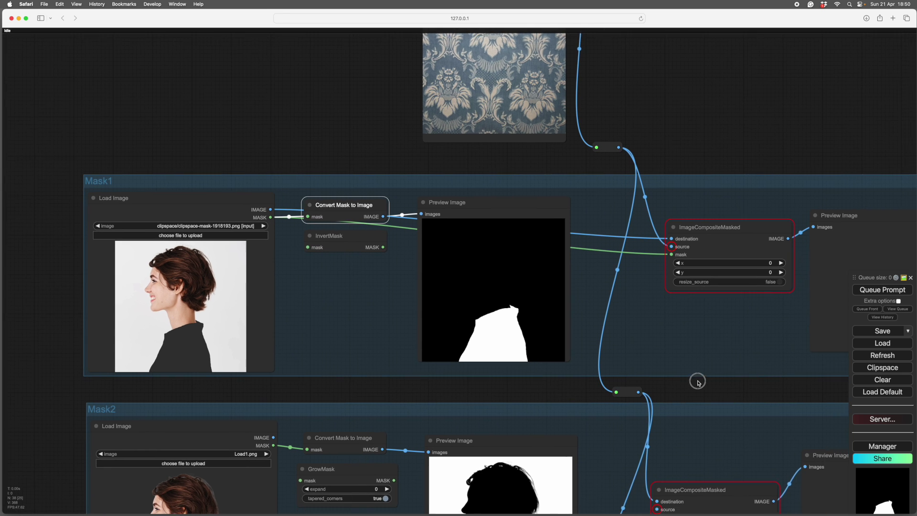
scroll(690, 362, down, 1)
scroll(689, 361, up, 2)
drag(687, 364, 637, 296)
click(883, 290)
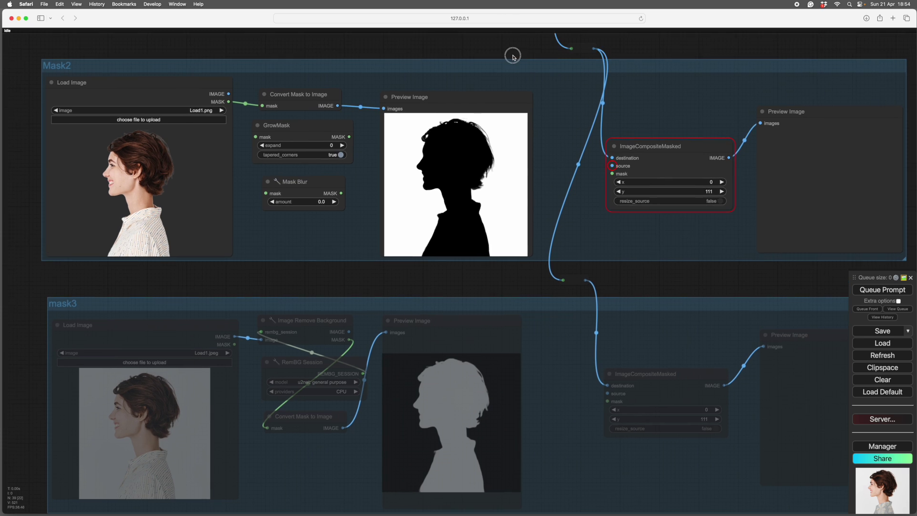
Examine the Mask2 group's Load1.png cutout, its GrowMask and Mask Blur nodes, and the mask preview.
drag(513, 56, 492, 121)
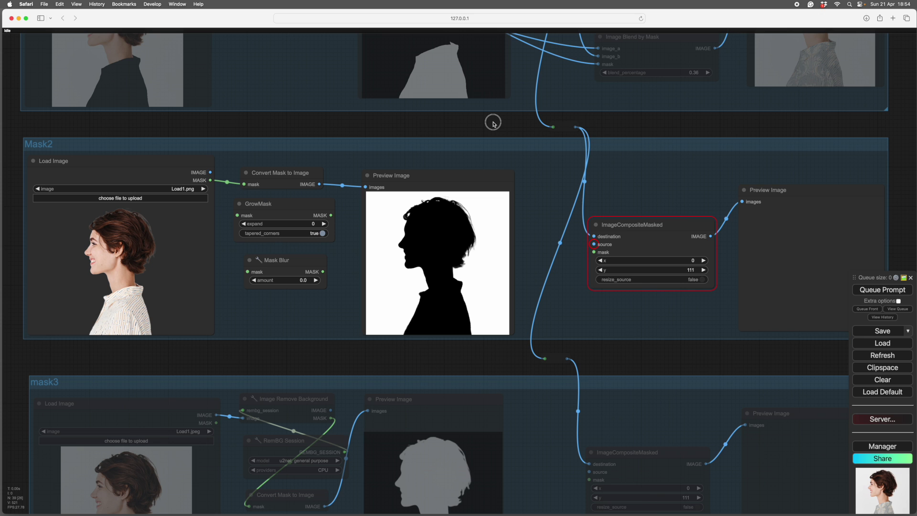
scroll(493, 124, down, 2)
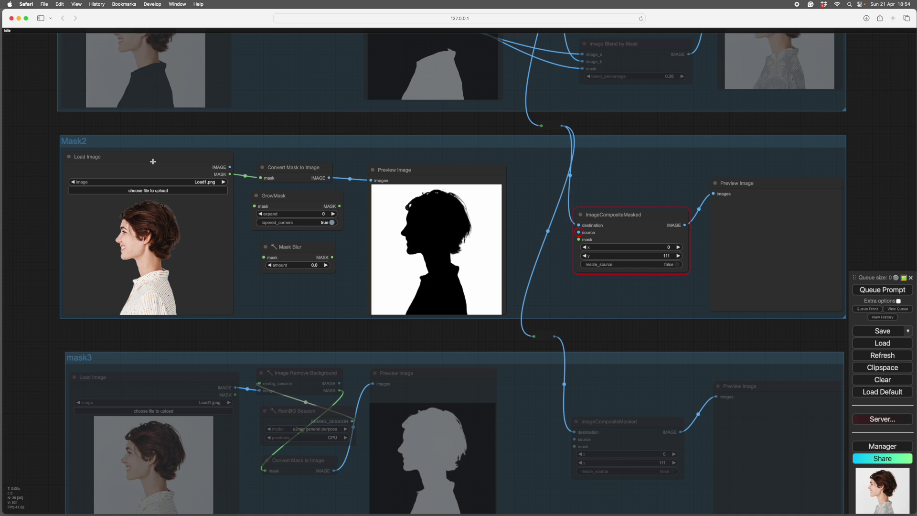
scroll(44, 236, up, 5)
scroll(45, 237, up, 2)
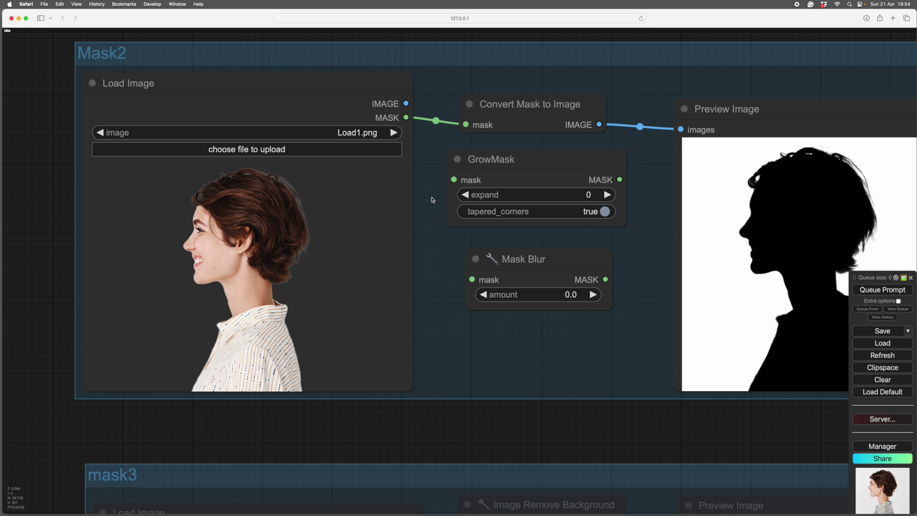
scroll(433, 199, down, 7)
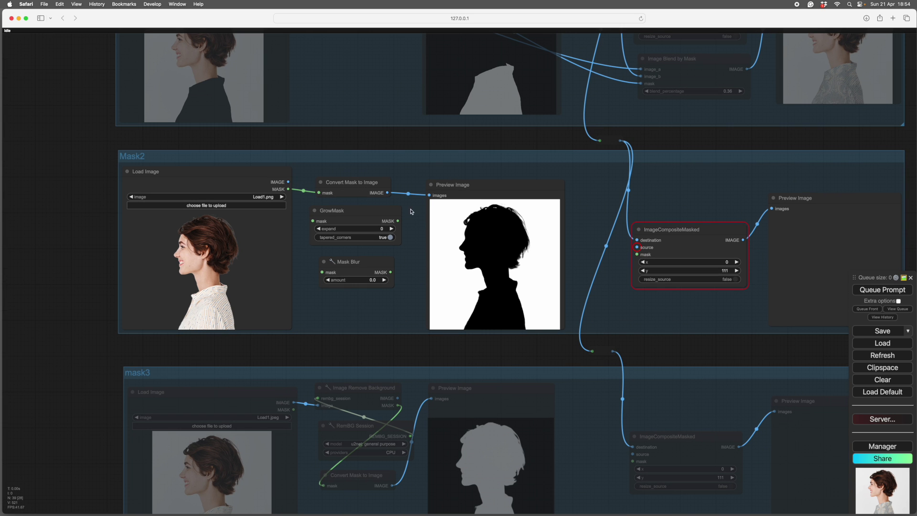
scroll(516, 336, up, 5)
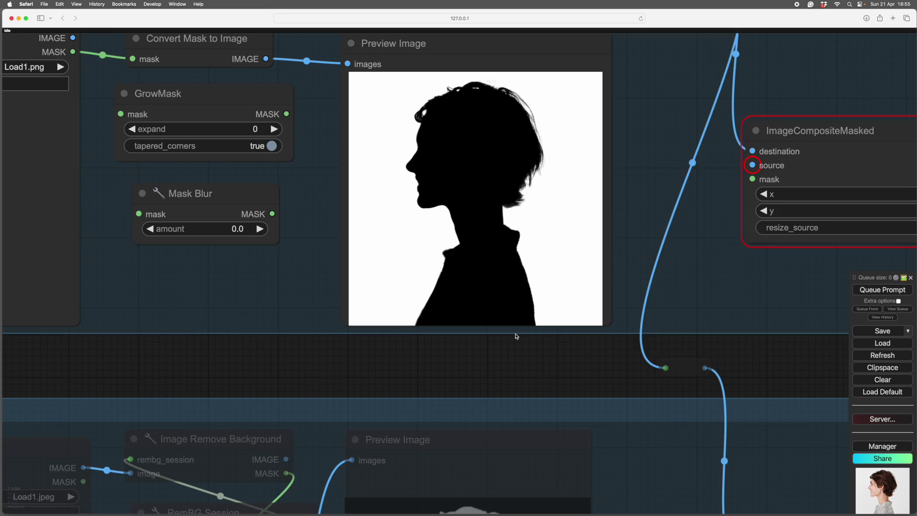
scroll(516, 337, down, 5)
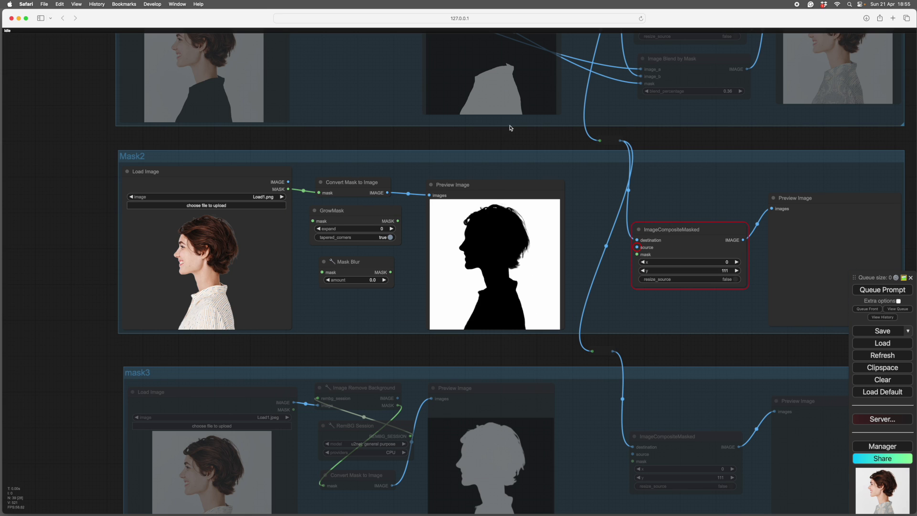
drag(535, 350, 433, 343)
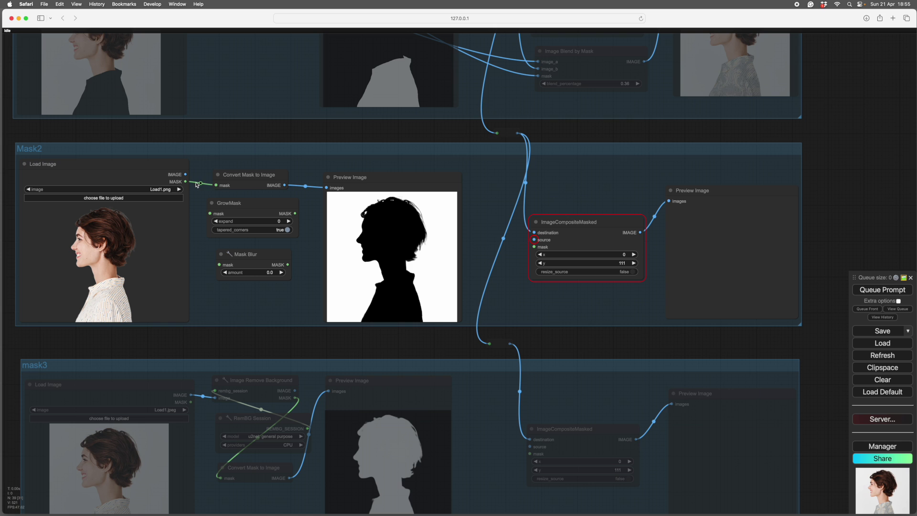
Connect the Mask2 portrait's image and mask outputs to the ImageCompositeMasked source and mask inputs, and run the workflow.
drag(185, 182, 539, 234)
drag(185, 174, 535, 239)
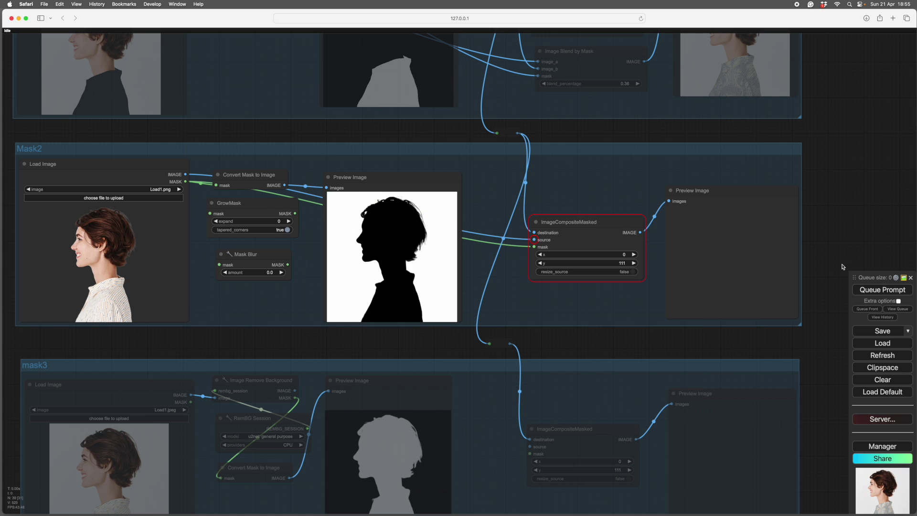
click(865, 289)
scroll(833, 322, down, 1)
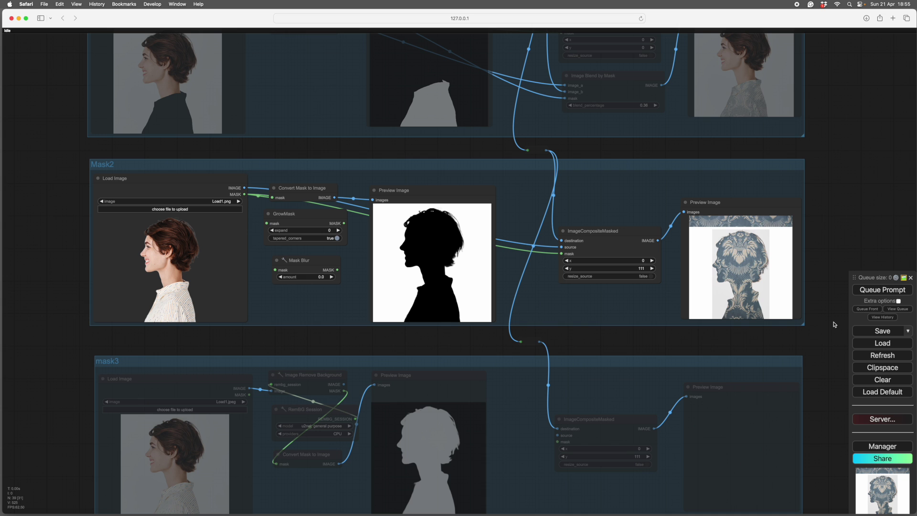
Move the InvertMask node from the Mask1 group into Mask2, and place it above the Mask Blur and GrowMask nodes.
drag(838, 354, 763, 376)
scroll(687, 381, up, 1)
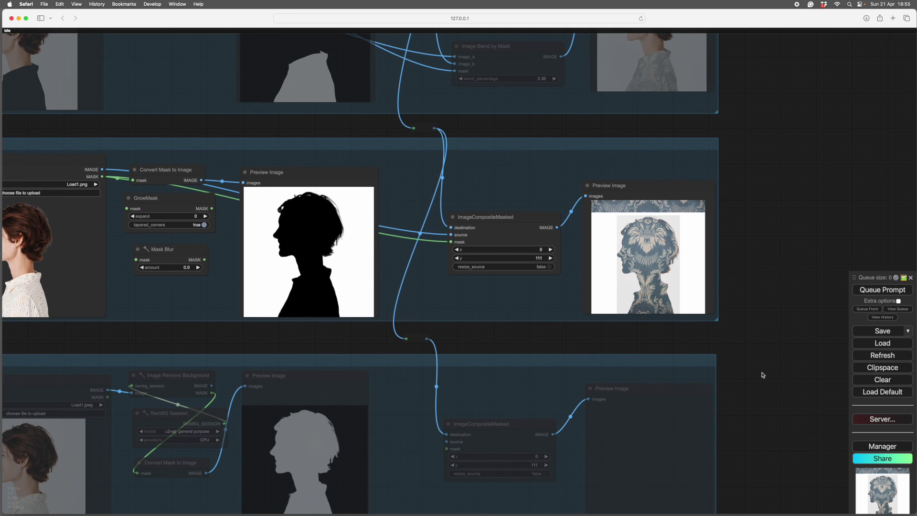
scroll(770, 378, up, 1)
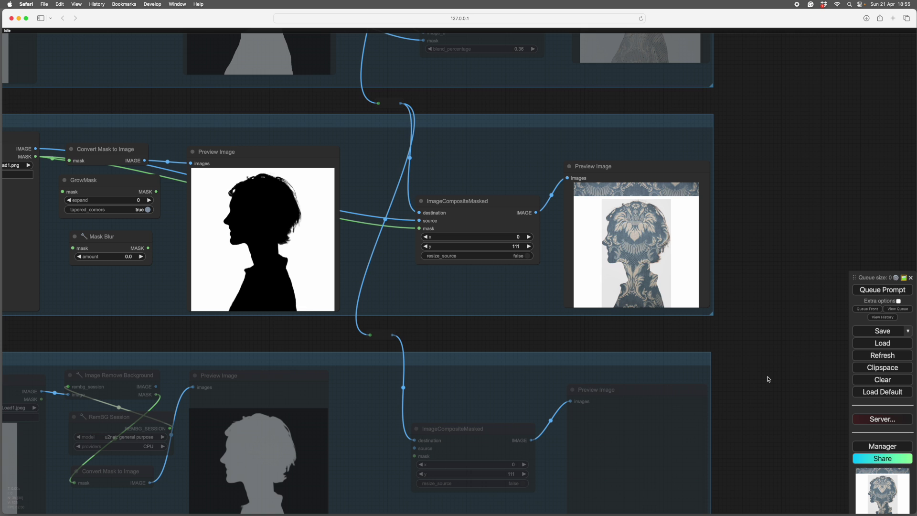
scroll(768, 380, down, 2)
drag(314, 207, 275, 225)
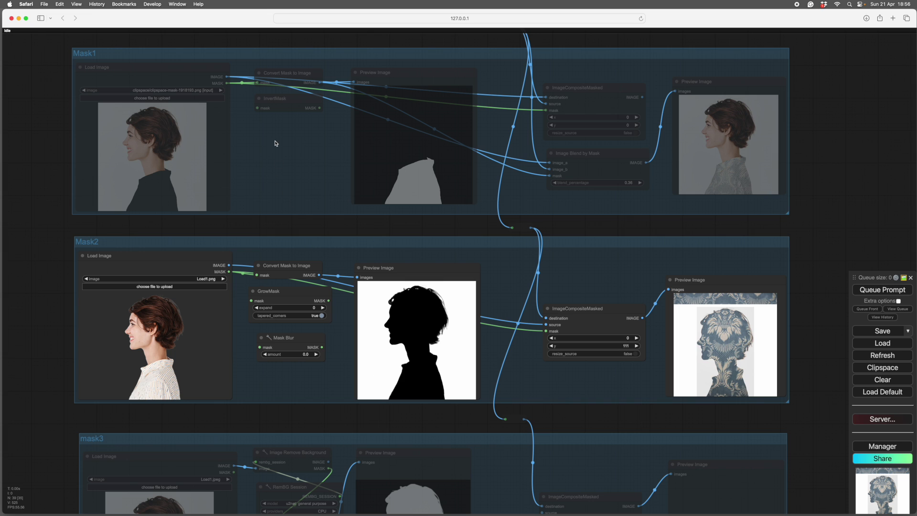
drag(280, 101, 278, 396)
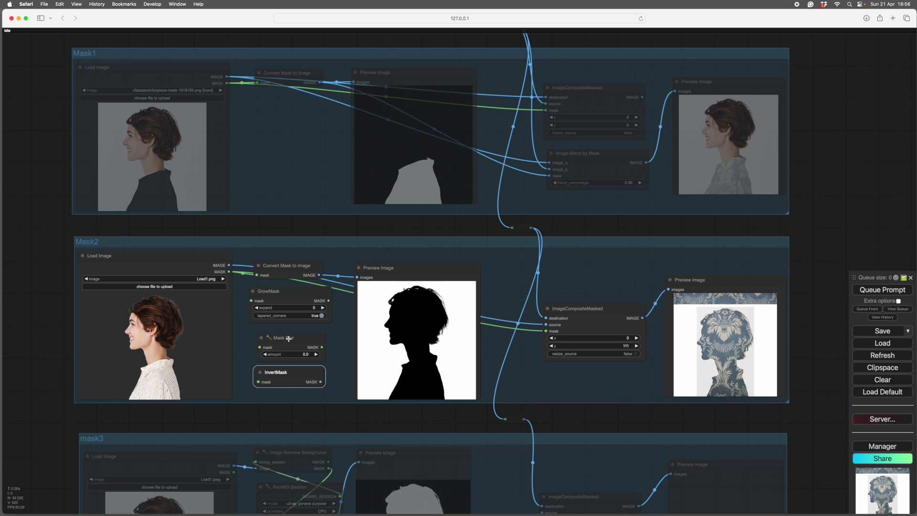
mouse_move(288, 337)
mouse_down()
mouse_move(294, 379)
mouse_move(291, 333)
mouse_move(292, 341)
mouse_up()
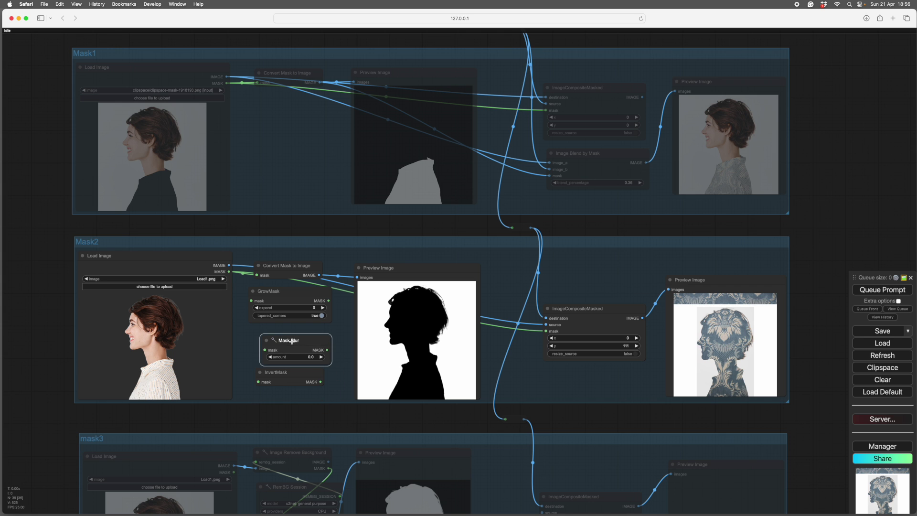
drag(284, 374, 279, 306)
scroll(279, 306, up, 3)
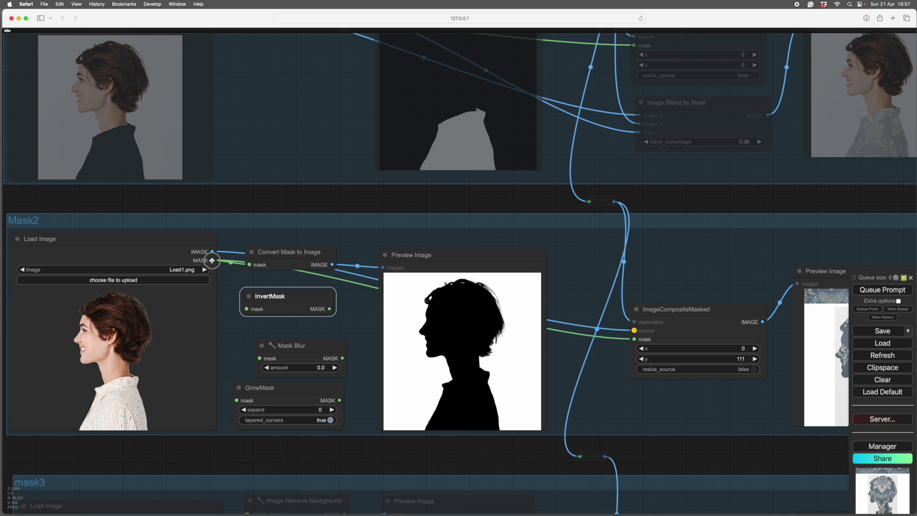
Route the Mask2 Load Image mask through InvertMask into the ImageCompositeMasked mask input, and run the workflow.
drag(212, 260, 247, 309)
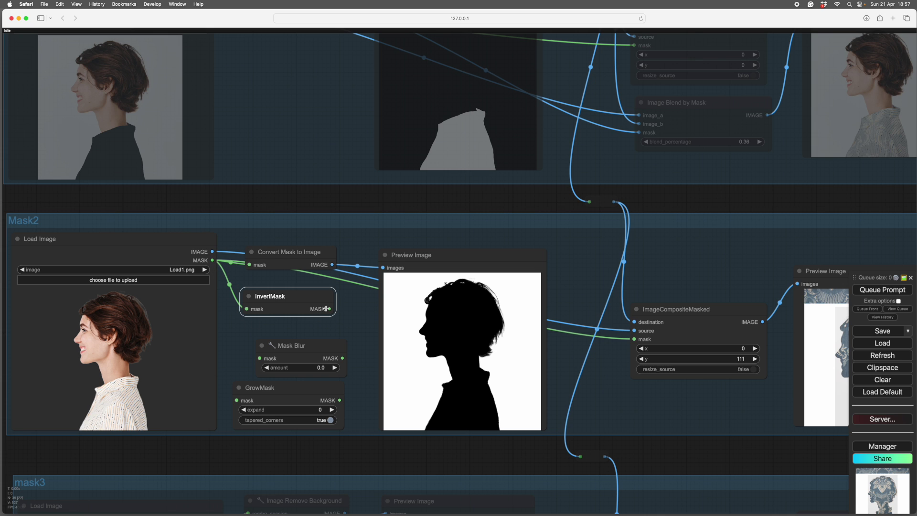
drag(331, 309, 634, 339)
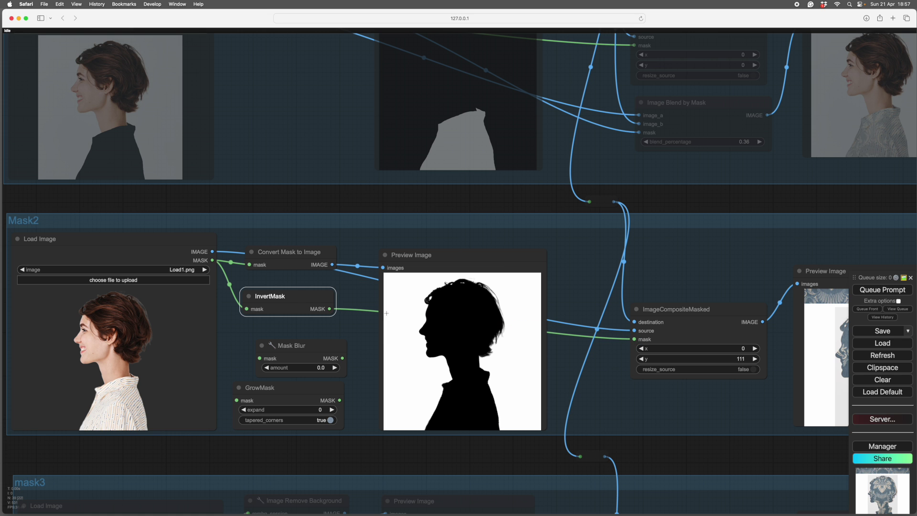
click(261, 295)
drag(652, 407, 342, 349)
click(882, 290)
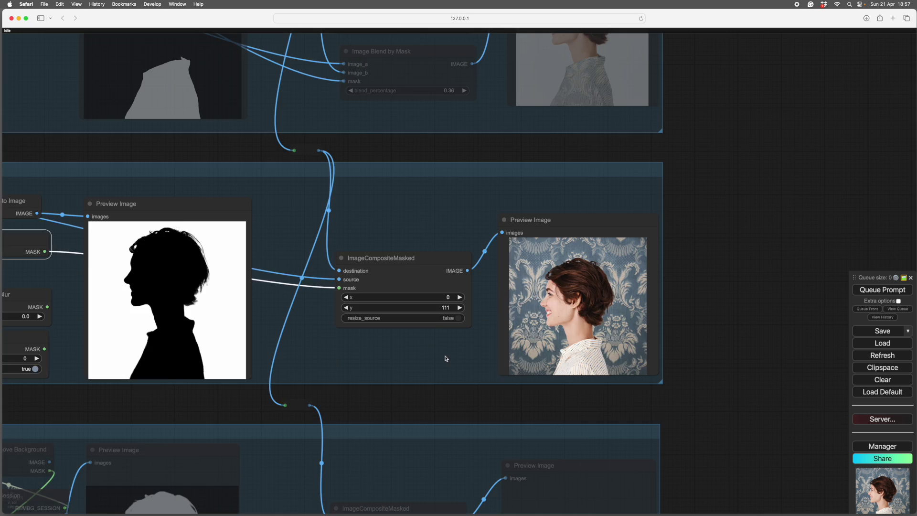
scroll(445, 359, down, 3)
scroll(600, 324, up, 10)
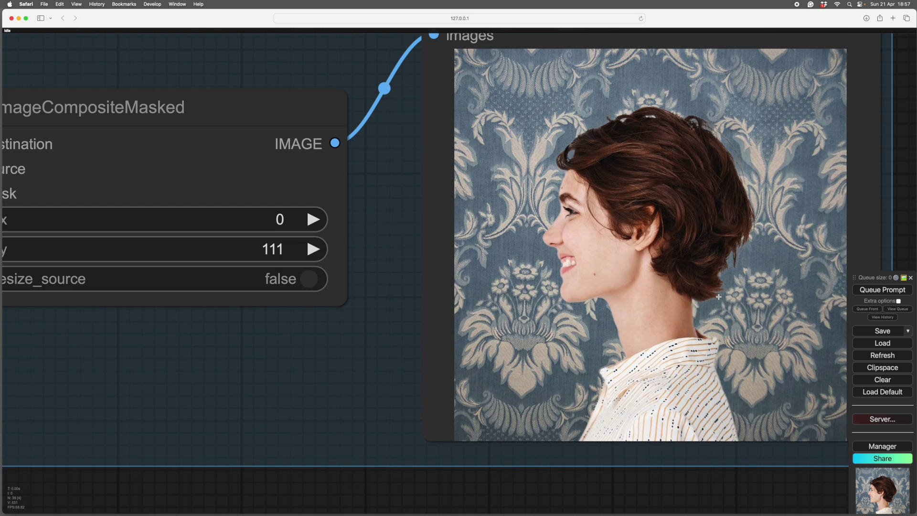
scroll(719, 297, down, 5)
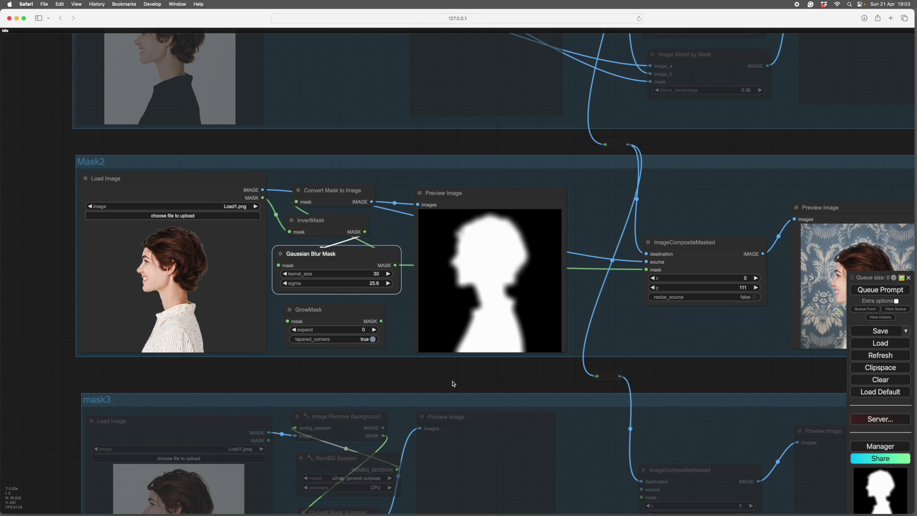
Examine the Mask2 group's Gaussian Blur Mask settings, its blurred mask preview and the soft edges of the composited portrait.
drag(453, 383, 411, 384)
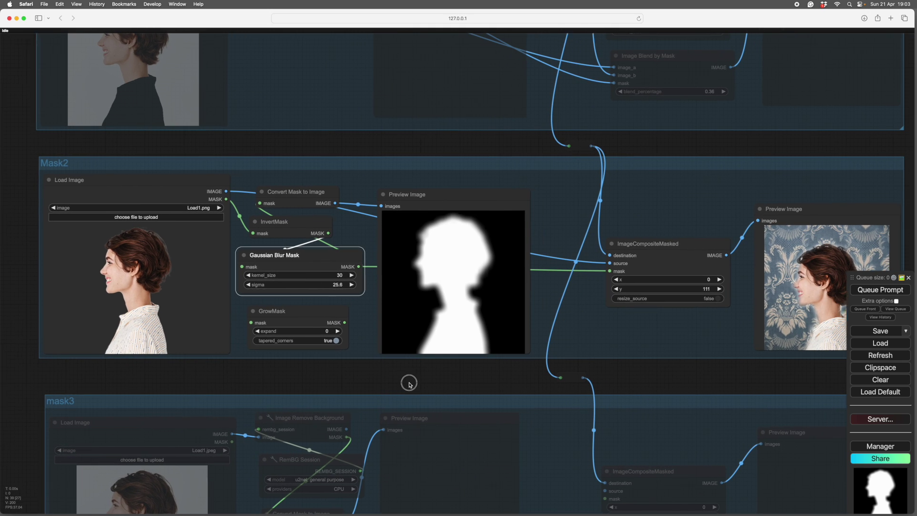
drag(319, 363, 334, 377)
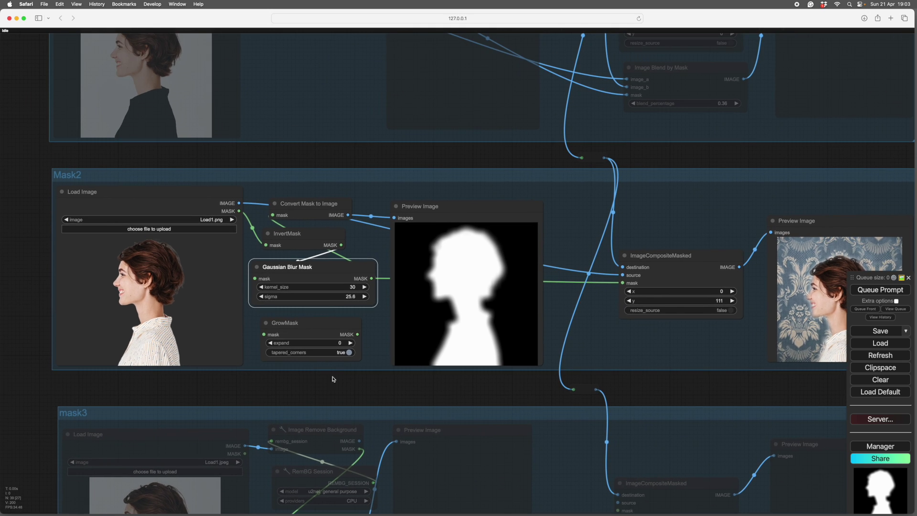
click(316, 266)
scroll(407, 392, up, 2)
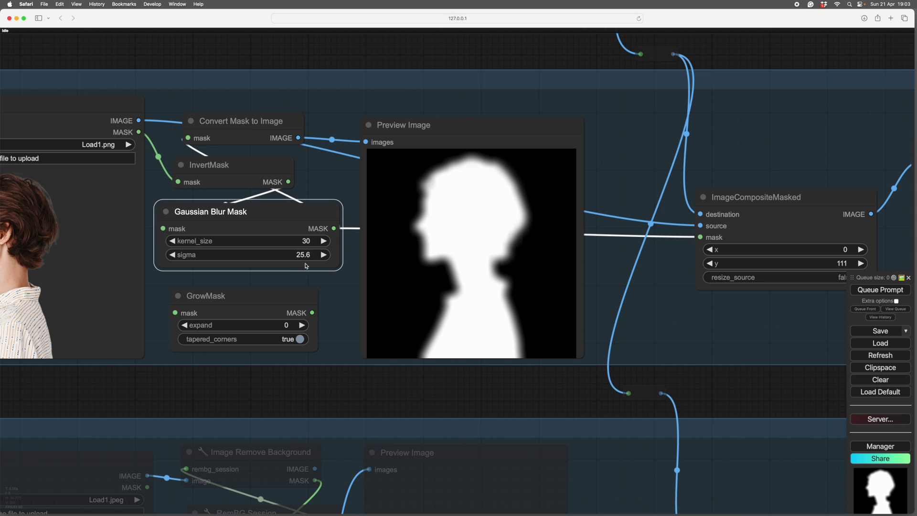
drag(417, 394, 343, 410)
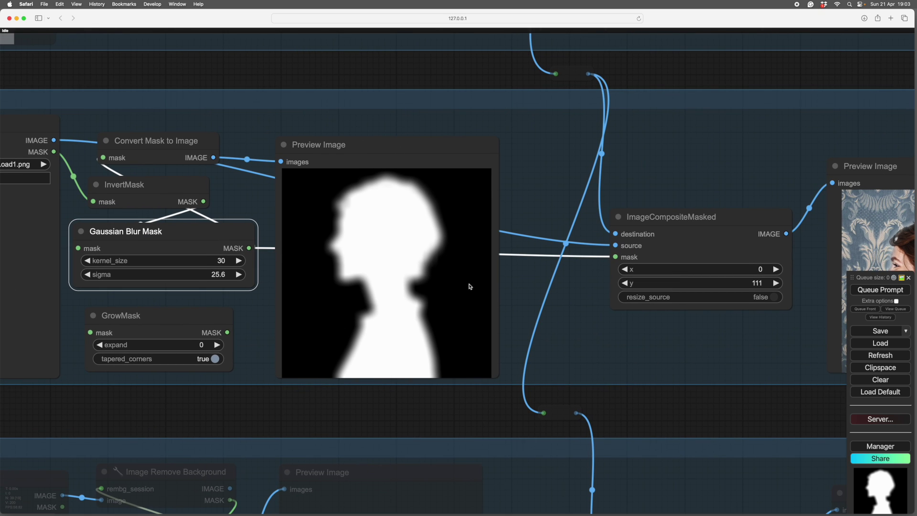
drag(668, 412, 202, 446)
scroll(474, 339, up, 8)
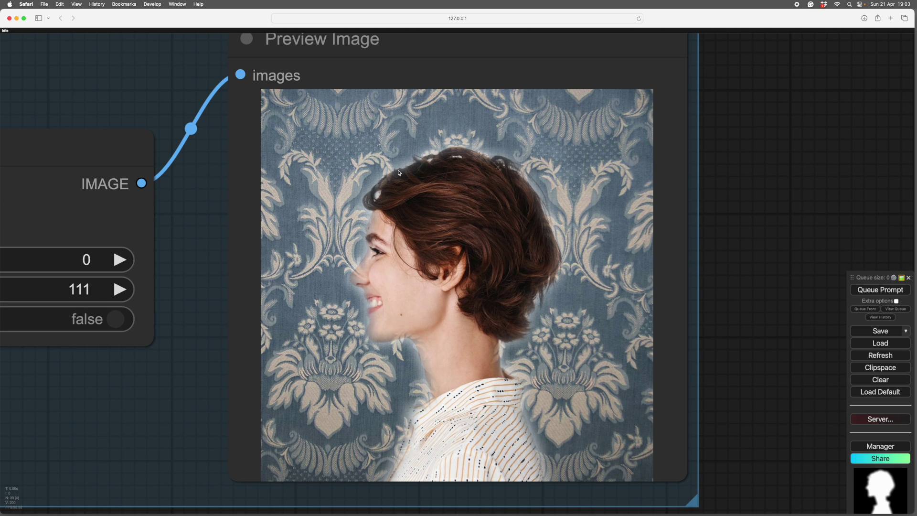
scroll(391, 384, down, 8)
drag(322, 477, 534, 387)
drag(443, 388, 651, 387)
scroll(483, 392, down, 3)
drag(243, 368, 410, 387)
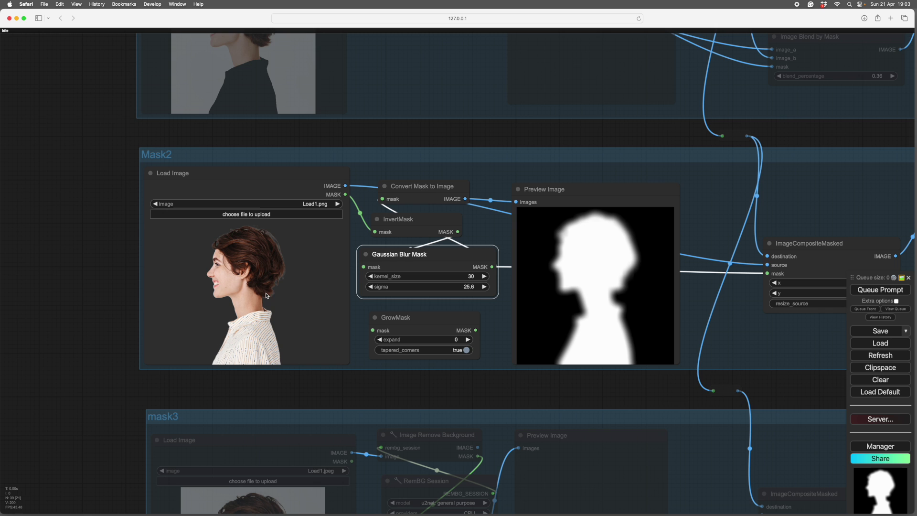
scroll(350, 390, up, 5)
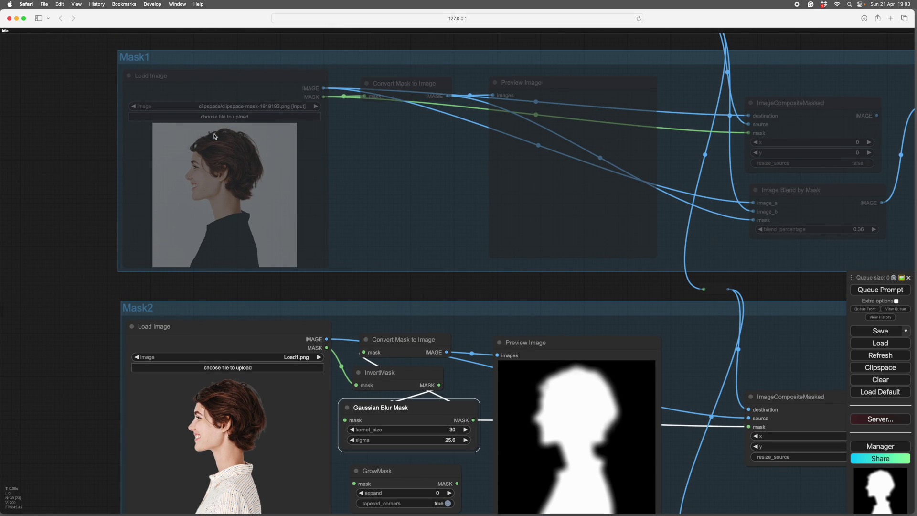
scroll(352, 288, down, 5)
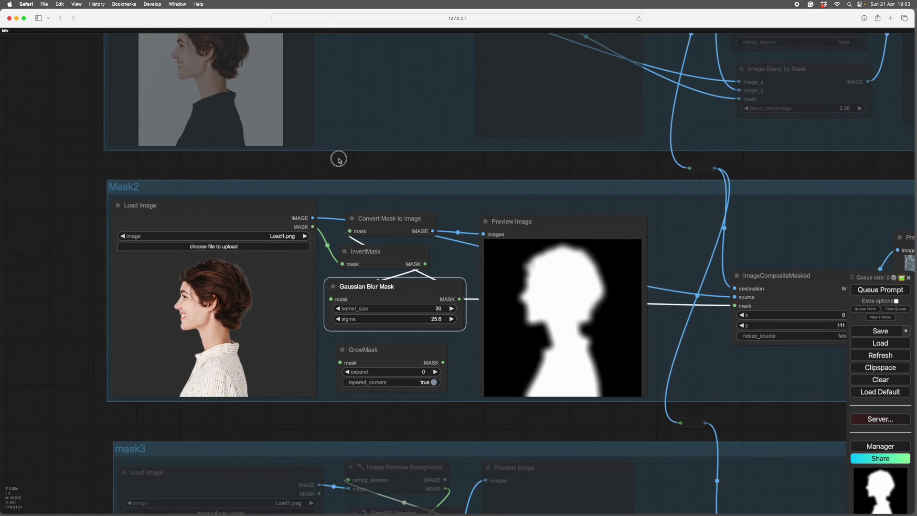
Disable the nodes in the Mask2 group and enable those in the mask3 group.
scroll(338, 158, right, 8)
drag(532, 359, 512, 391)
right_click(492, 335)
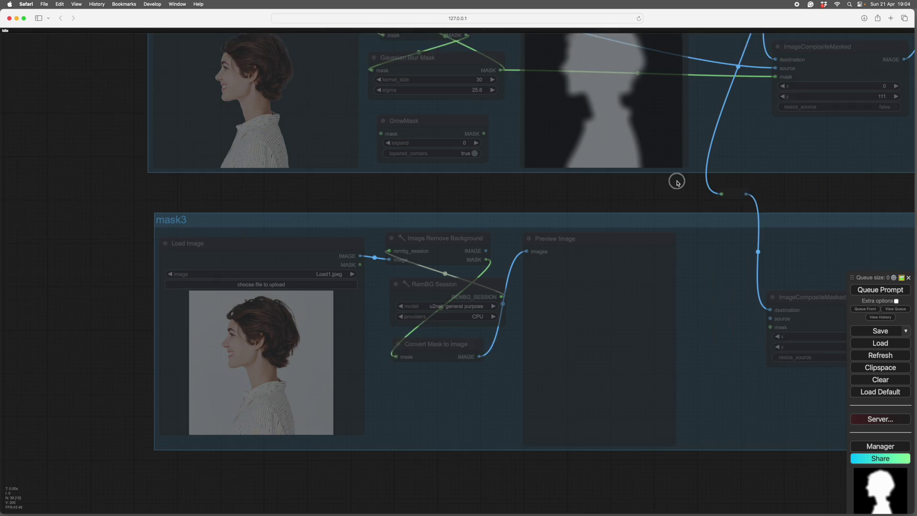
drag(677, 180, 679, 159)
scroll(429, 389, up, 3)
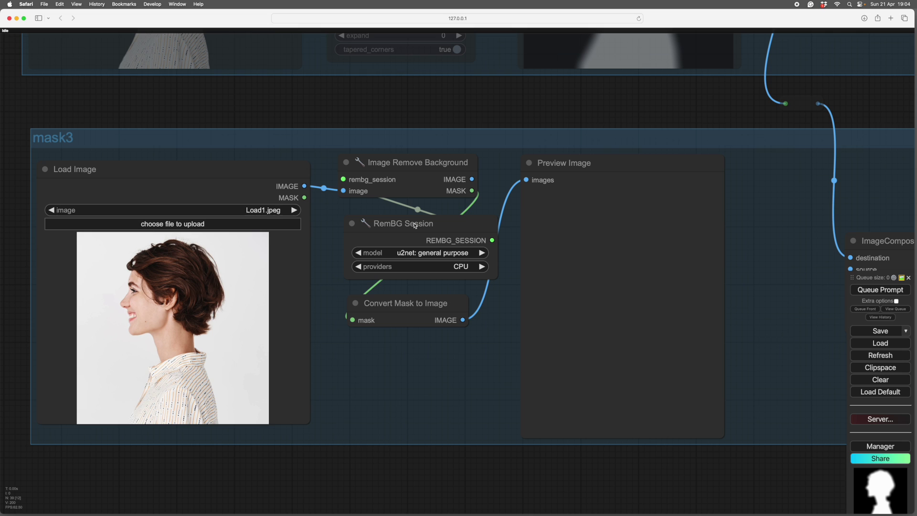
Space out the Image Remove Background, RemBG Session and Convert Mask to Image nodes in the mask3 group.
drag(403, 304, 408, 334)
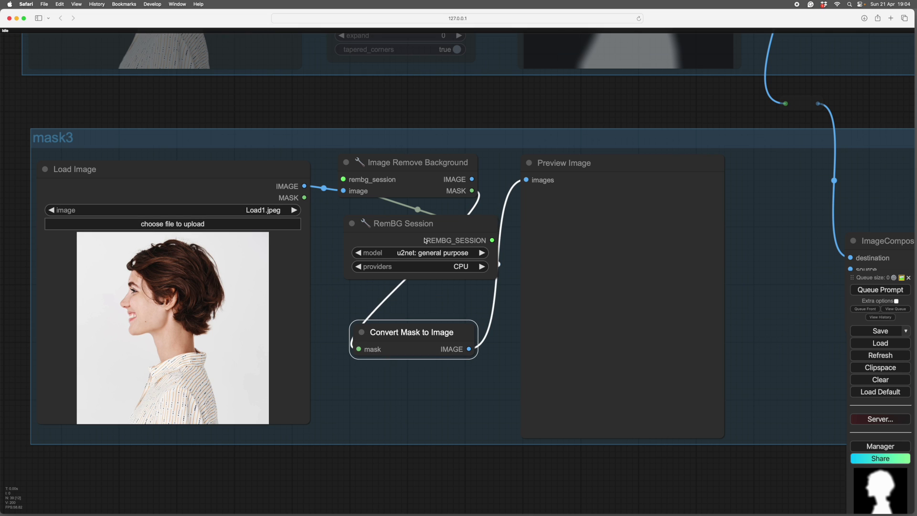
drag(416, 224, 401, 239)
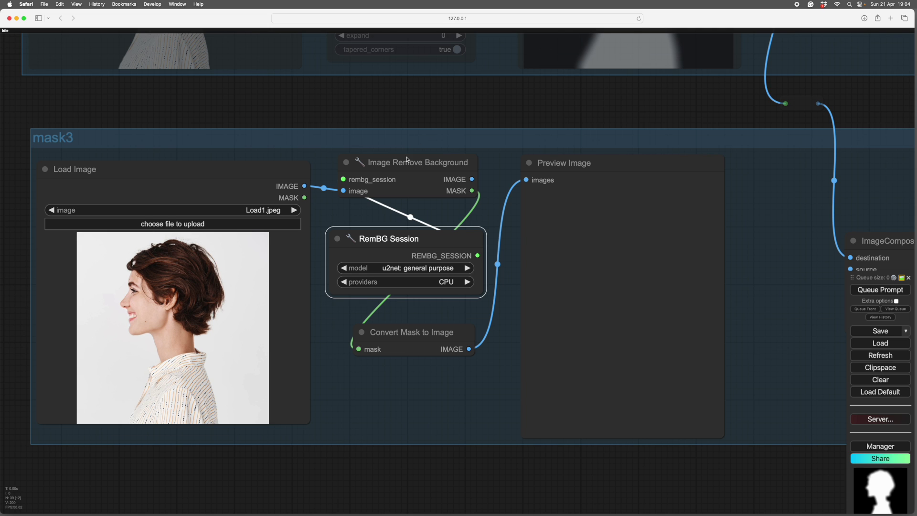
drag(399, 165, 402, 174)
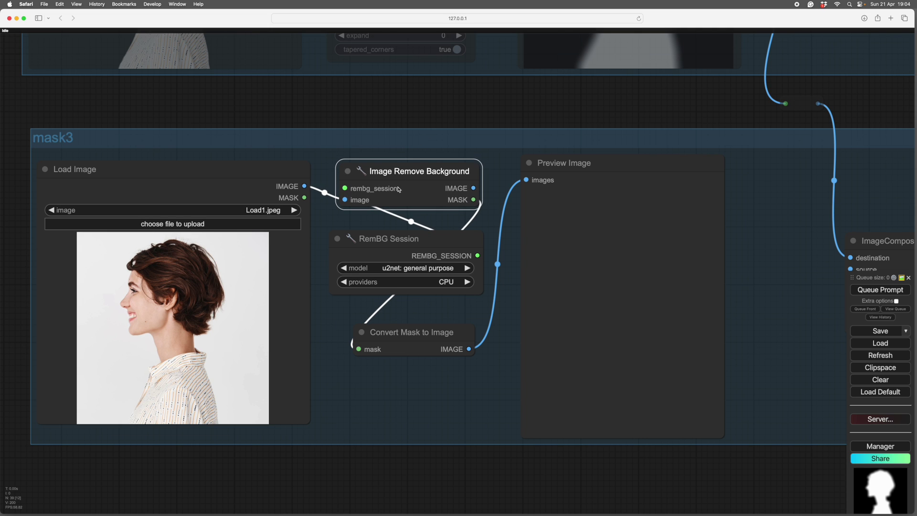
drag(410, 239, 407, 243)
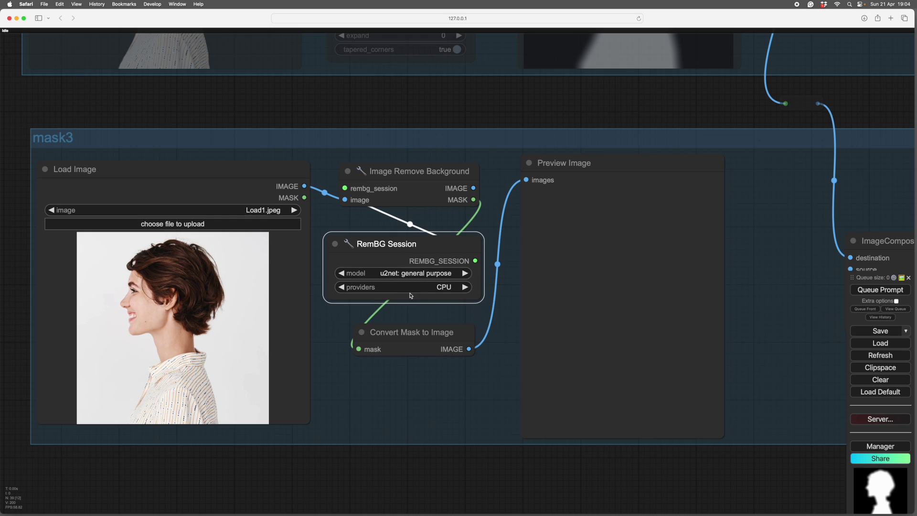
Browse the RemBG Session node's model options, including u2net_human_seg and sam, and return to u2net: general purpose.
click(465, 274)
click(464, 274)
drag(483, 302, 534, 303)
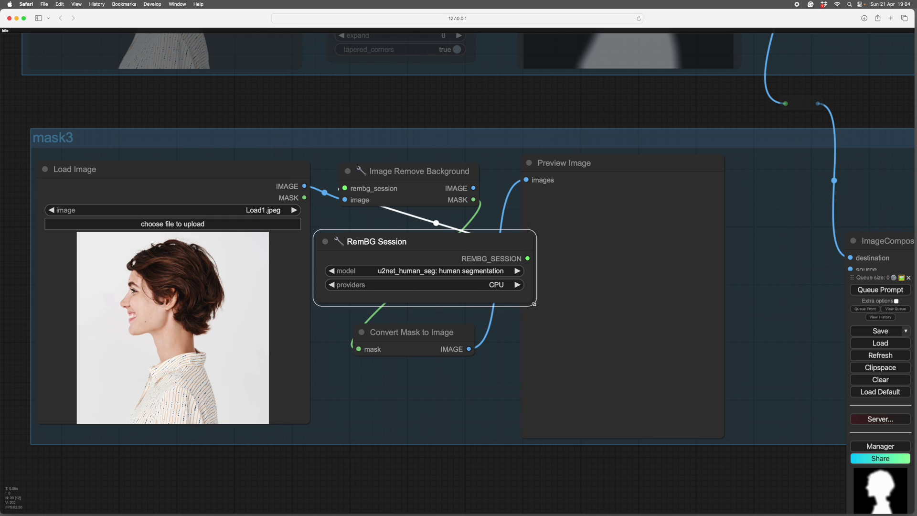
click(517, 271)
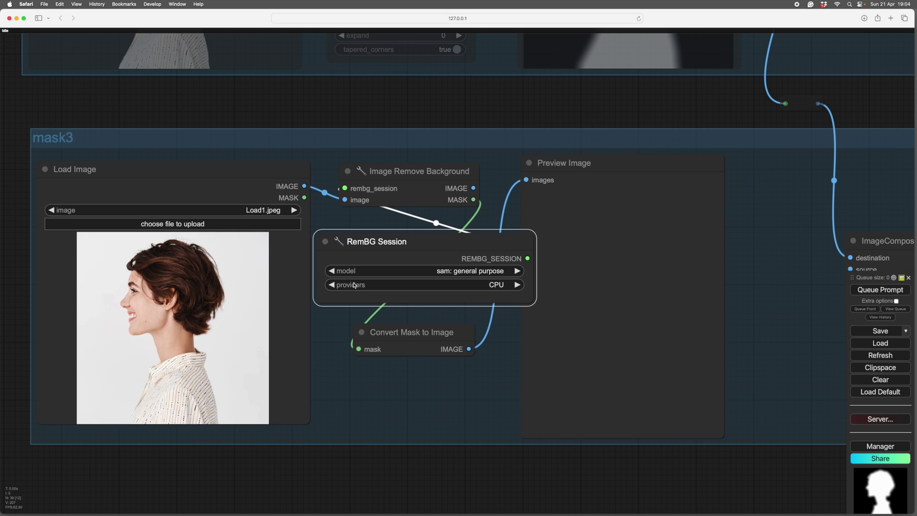
click(331, 271)
click(332, 271)
click(516, 271)
click(332, 271)
click(332, 271)
click(332, 271)
Narrow the RemBG Session node and reposition it between Image Remove Background and Convert Mask to Image.
drag(422, 241, 395, 240)
drag(426, 377, 407, 379)
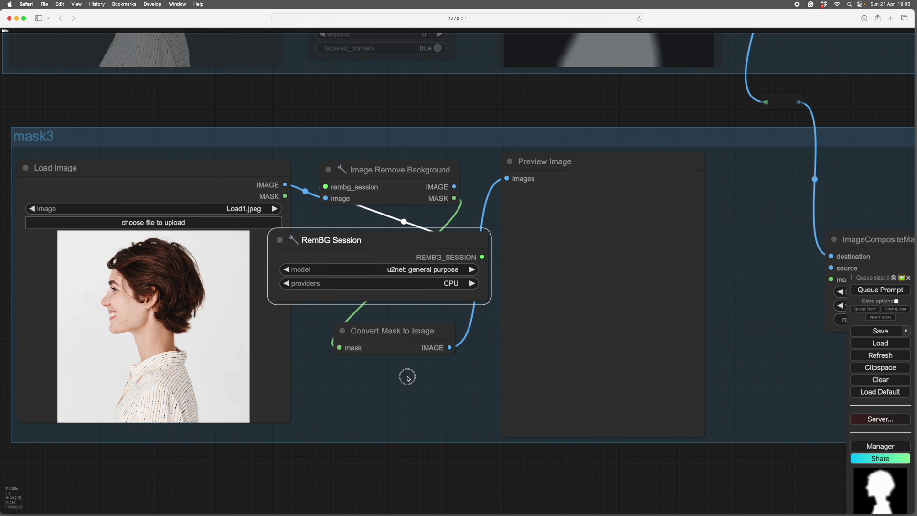
drag(492, 300, 449, 302)
drag(392, 232, 416, 238)
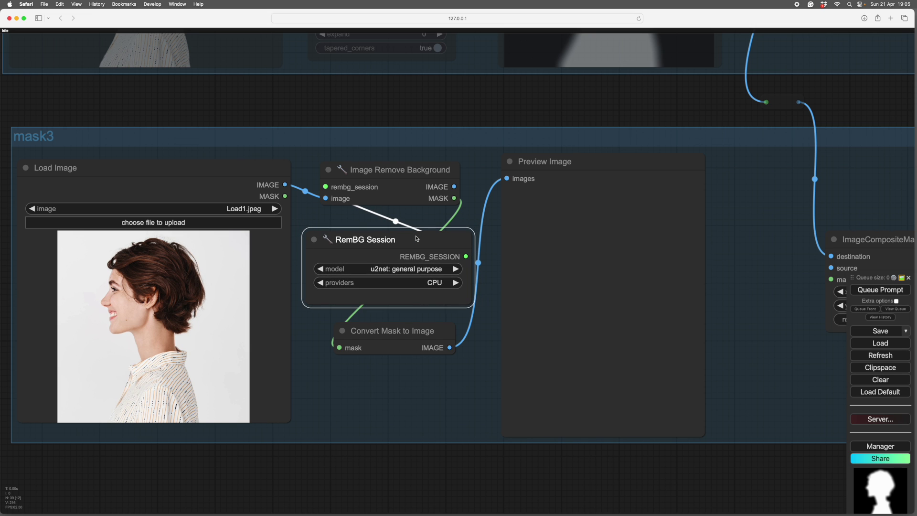
drag(403, 330, 401, 334)
drag(389, 238, 391, 238)
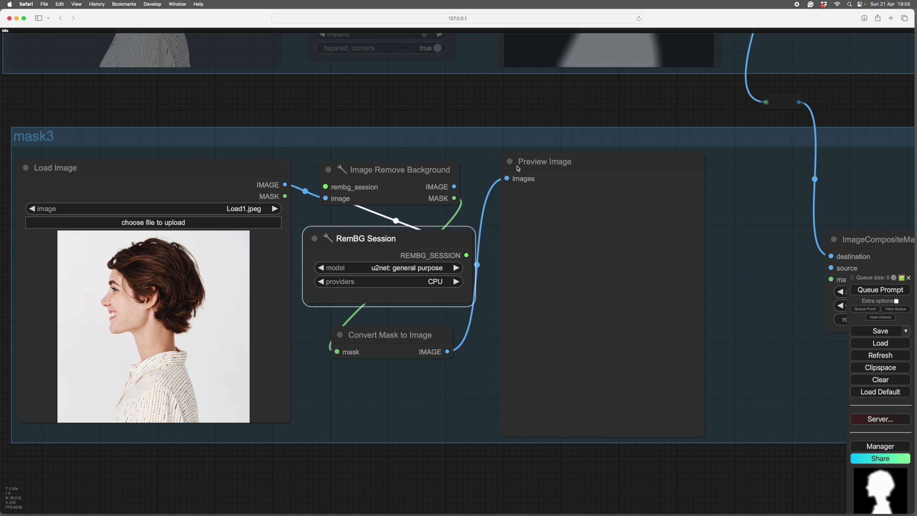
Widen mask3's mask Preview Image node and run the workflow to generate the background-removal mask.
drag(705, 435, 744, 437)
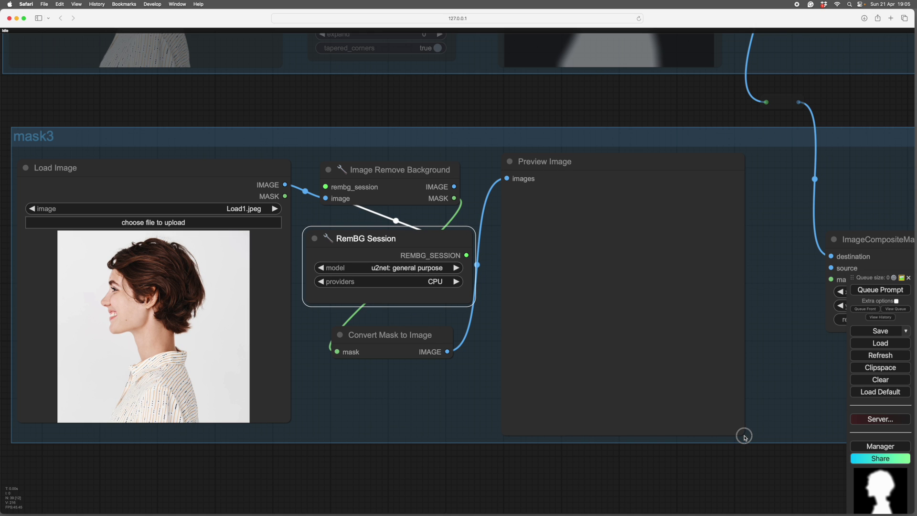
scroll(695, 430, down, 3)
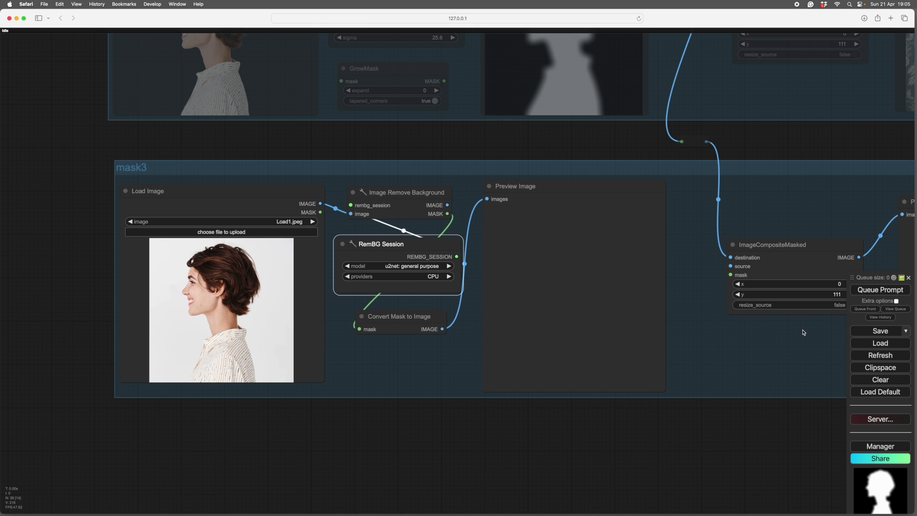
click(871, 294)
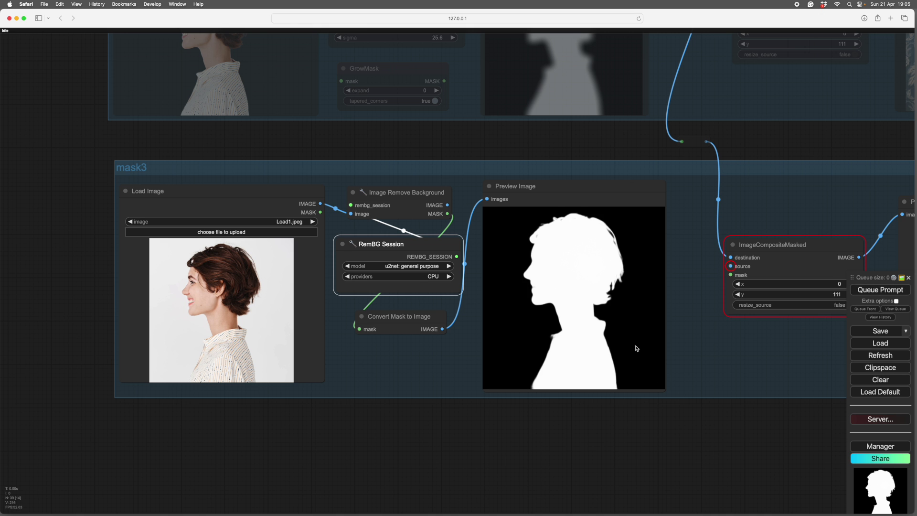
Examine the edges of the generated silhouette mask in mask3's Preview Image node.
scroll(636, 346, up, 6)
scroll(636, 344, up, 2)
scroll(636, 344, down, 6)
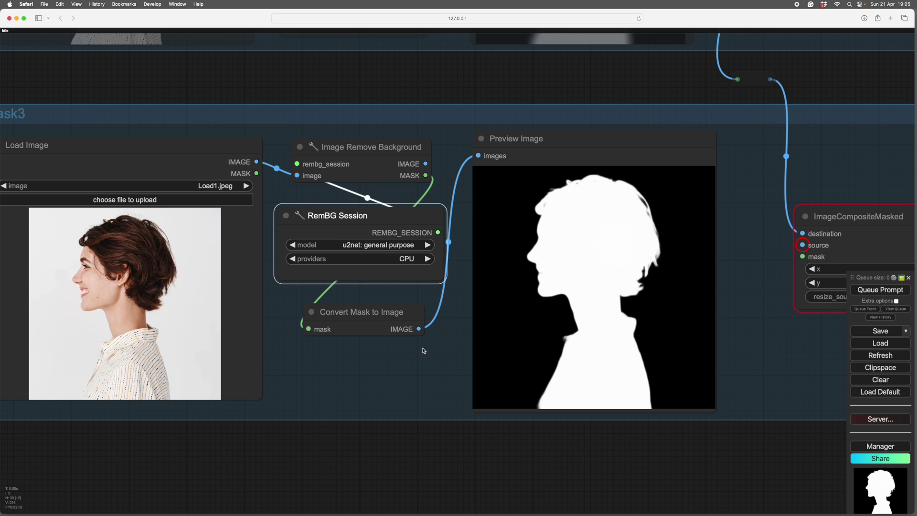
scroll(578, 383, up, 6)
scroll(578, 378, up, 3)
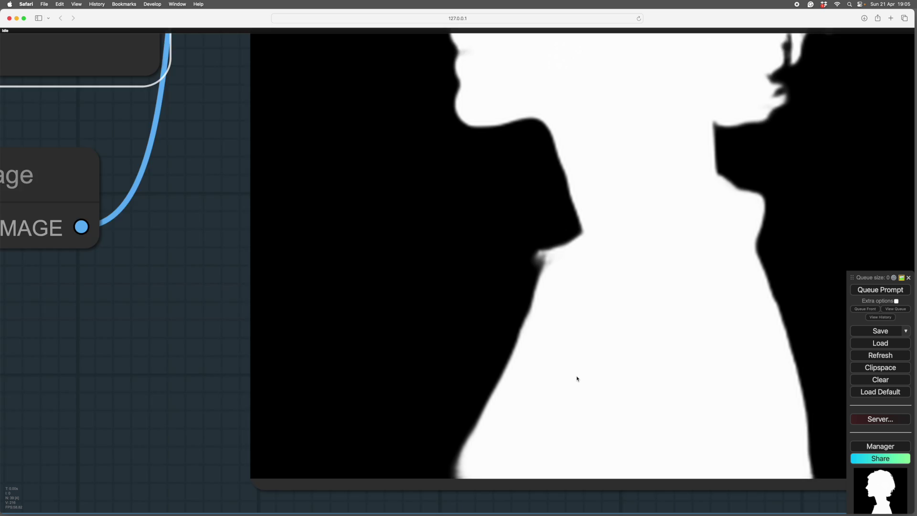
scroll(703, 370, down, 8)
drag(658, 277, 621, 255)
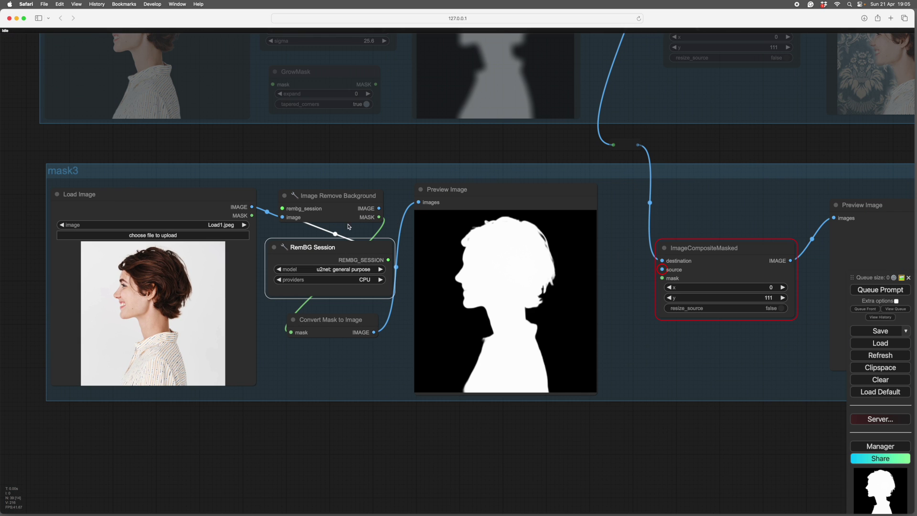
Wire the background-removed portrait and its mask into mask3's ImageCompositeMasked node, set y to 0 and run the workflow.
drag(251, 207, 662, 270)
scroll(690, 399, right, 5)
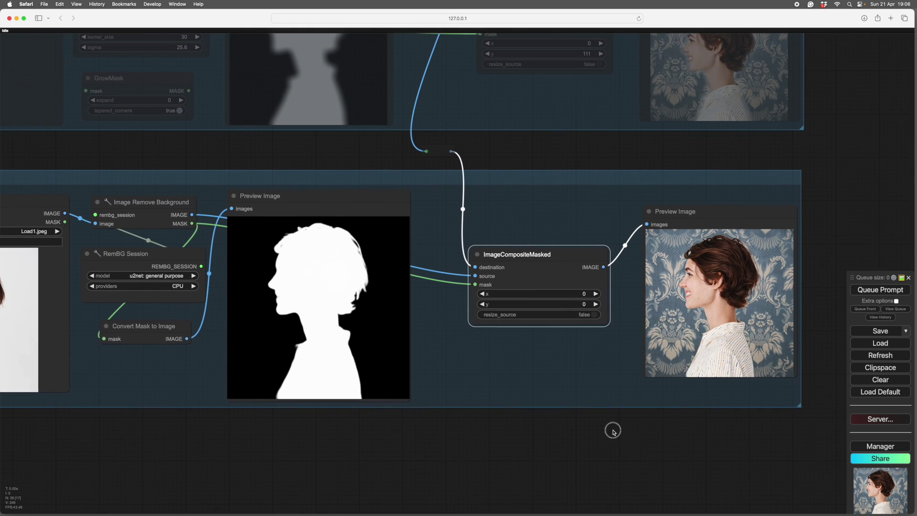
scroll(610, 430, right, 2)
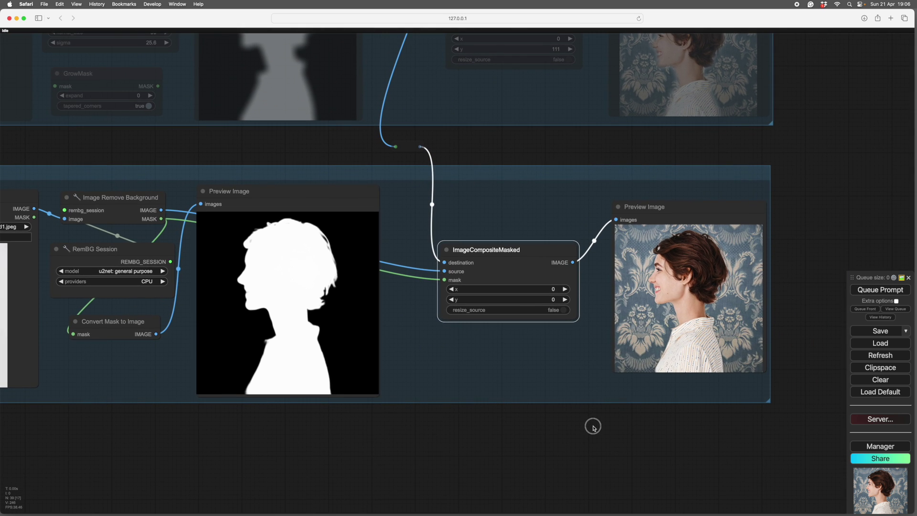
Examine mask3's composite of the portrait over the damask pattern alongside its mask and node connections.
scroll(591, 426, left, 4)
scroll(698, 370, right, 5)
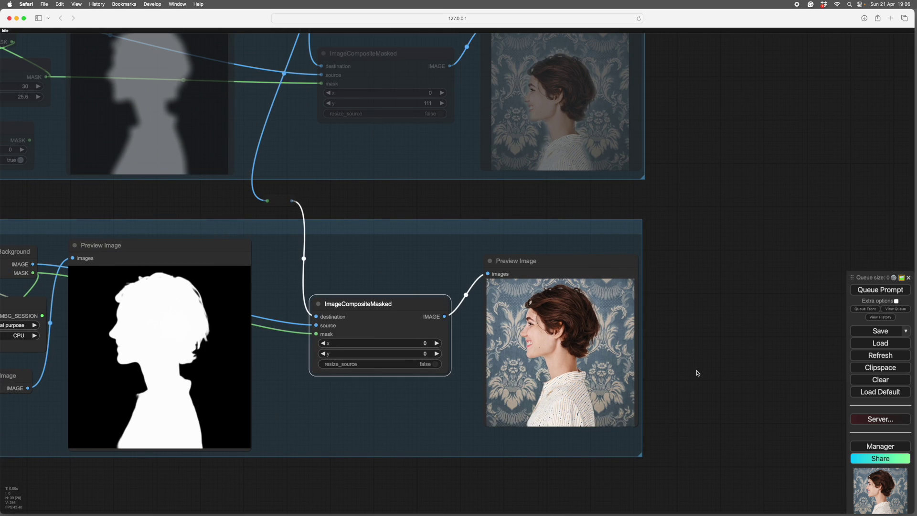
scroll(698, 371, up, 8)
scroll(674, 344, down, 5)
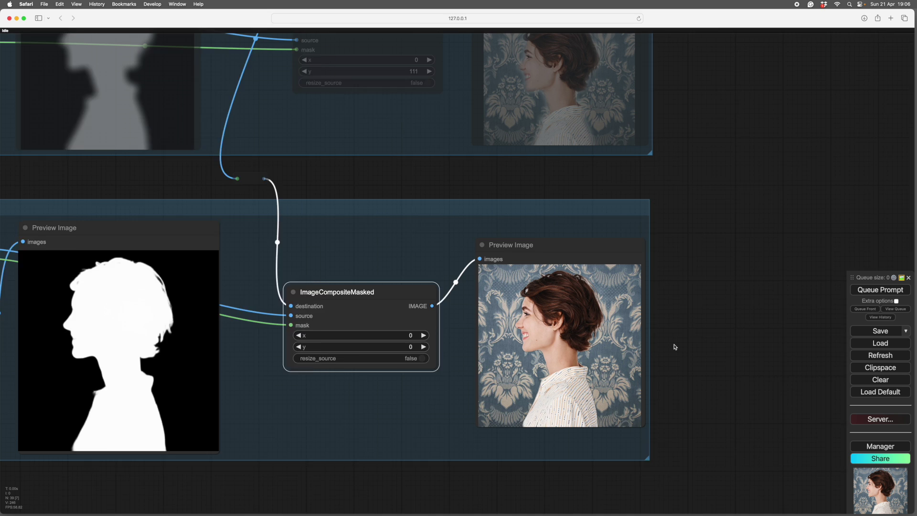
scroll(592, 434, down, 3)
click(591, 433)
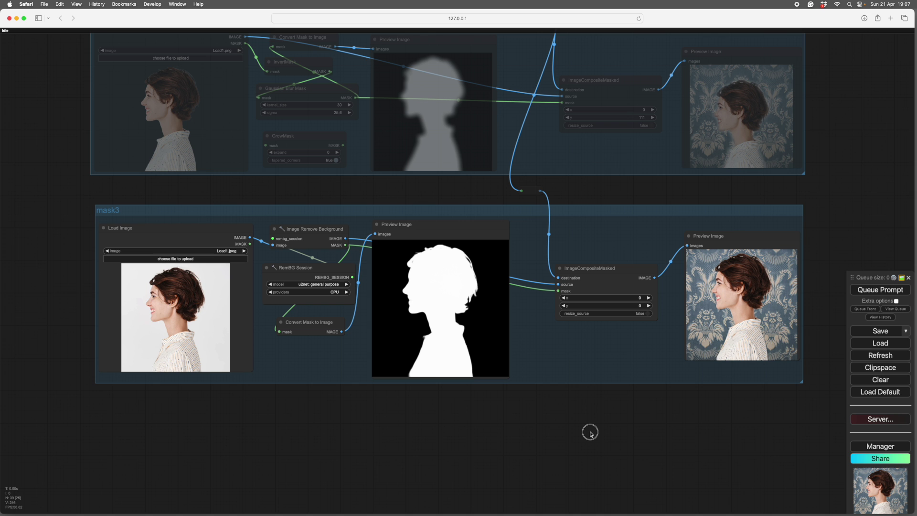
scroll(603, 430, right, 2)
scroll(603, 430, up, 2)
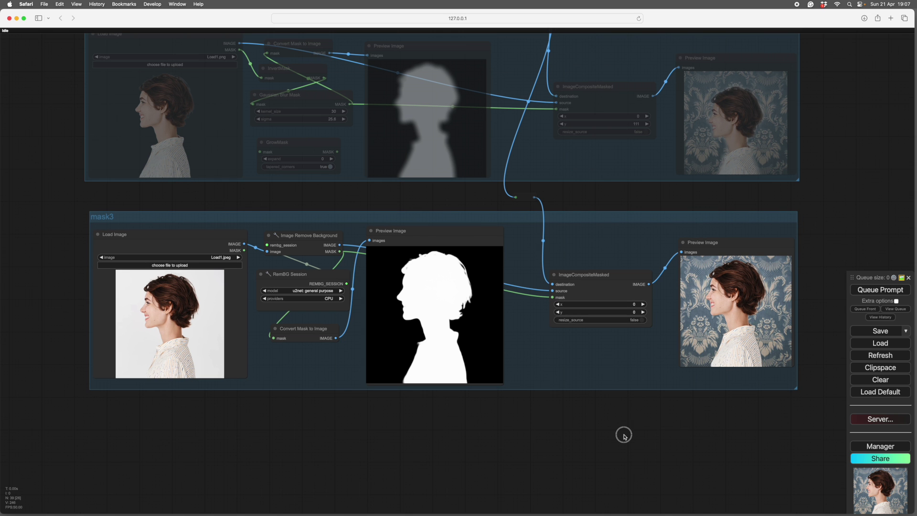
drag(614, 442, 613, 443)
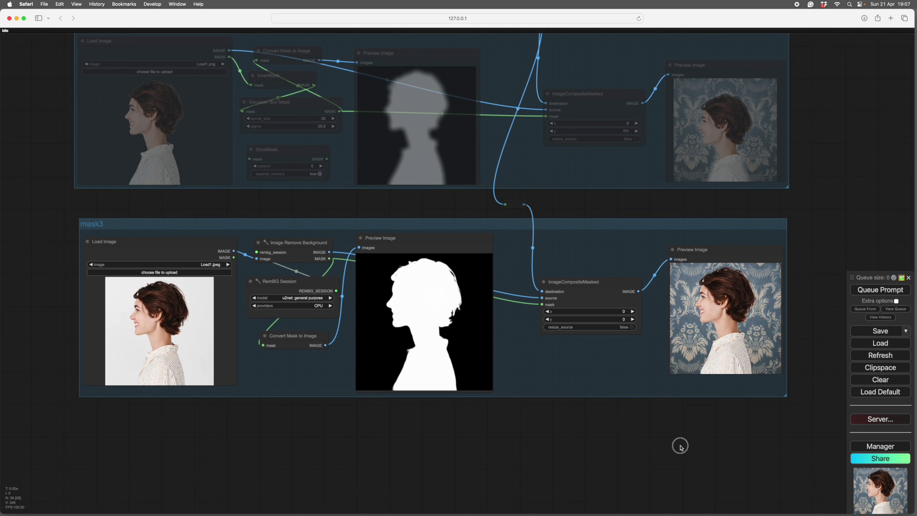
drag(680, 444, 706, 443)
click(717, 449)
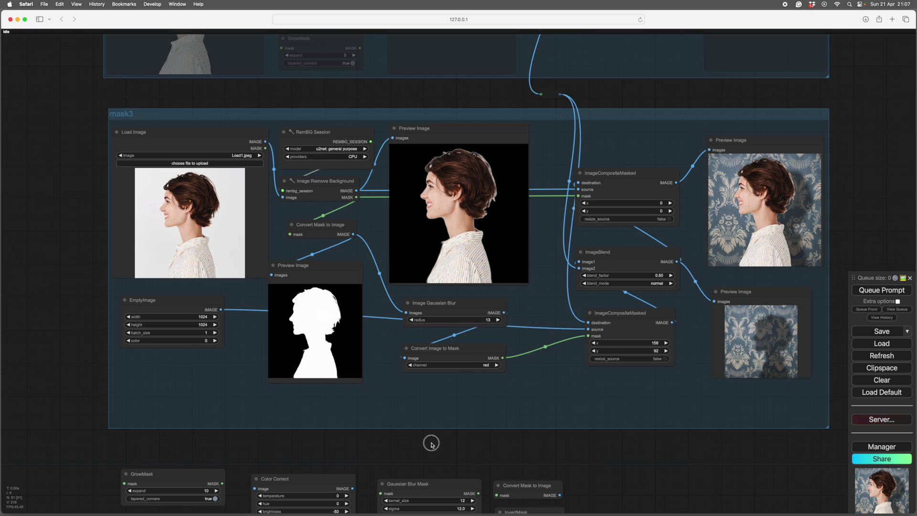
Nudge the Load Image, RemBG Session and cutout Preview Image nodes within the mask3 group.
scroll(432, 436, down, 1)
click(416, 449)
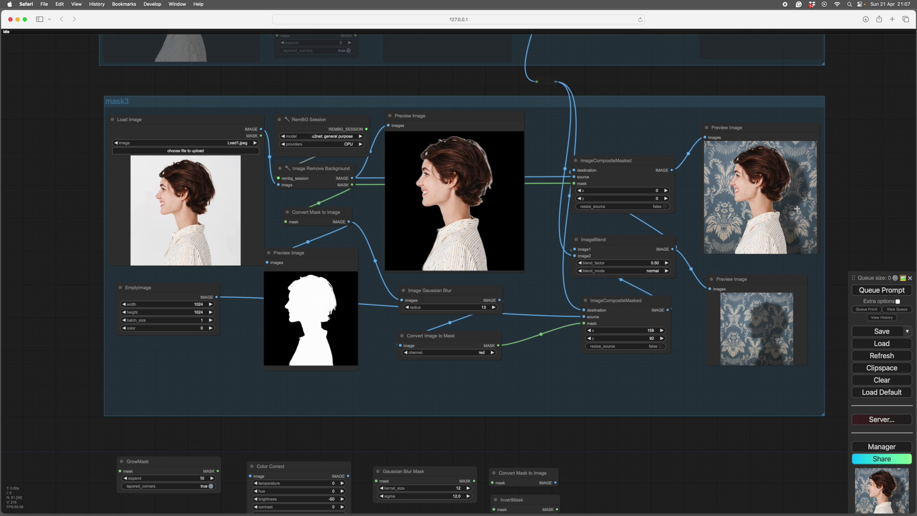
drag(204, 123, 200, 118)
drag(325, 123, 323, 125)
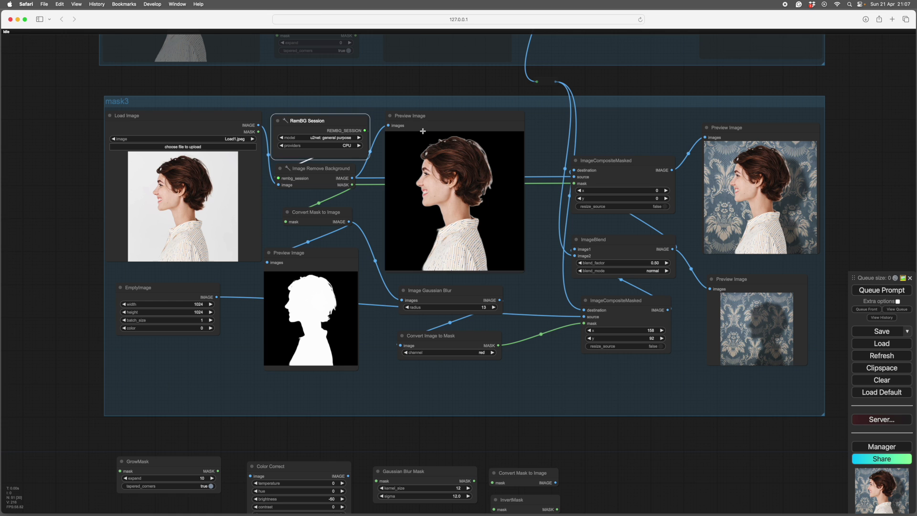
drag(433, 120, 442, 125)
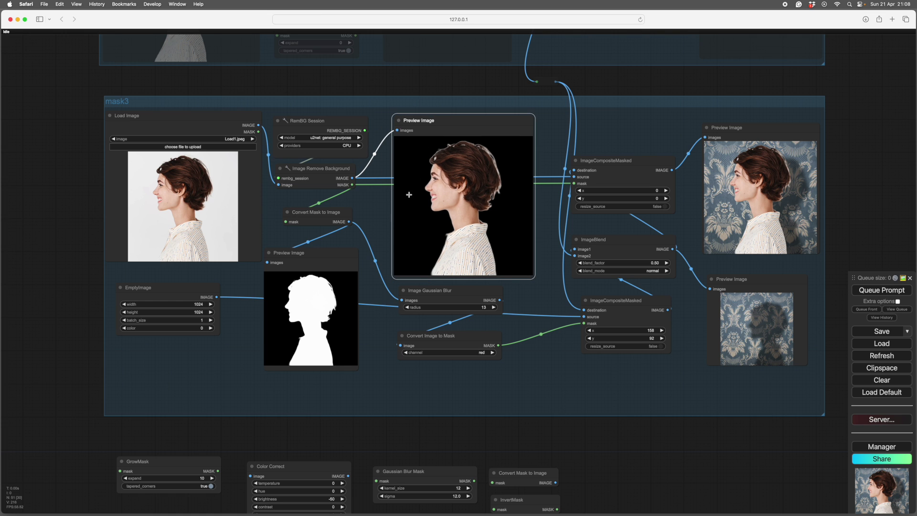
Move the silhouette Preview Image lower and slightly reposition the Convert Mask to Image and EmptyImage nodes.
click(321, 214)
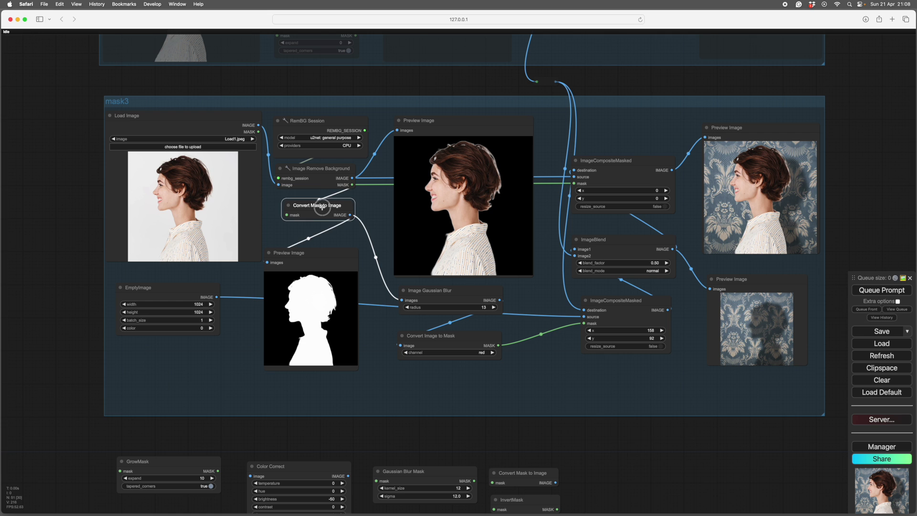
drag(318, 265, 311, 276)
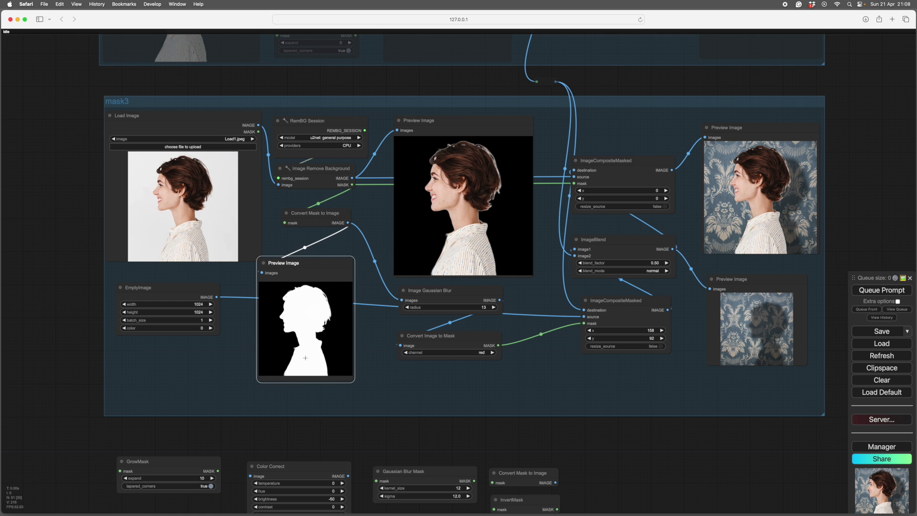
drag(174, 293, 186, 303)
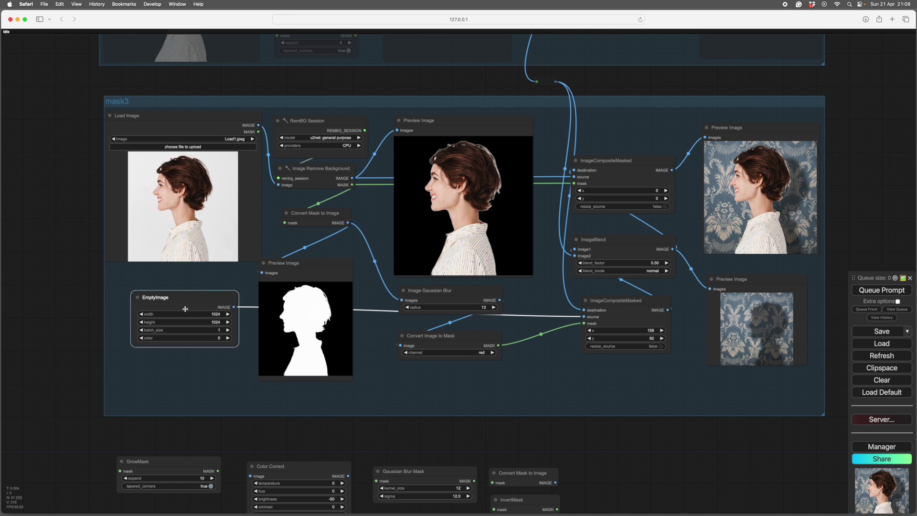
drag(309, 267, 308, 279)
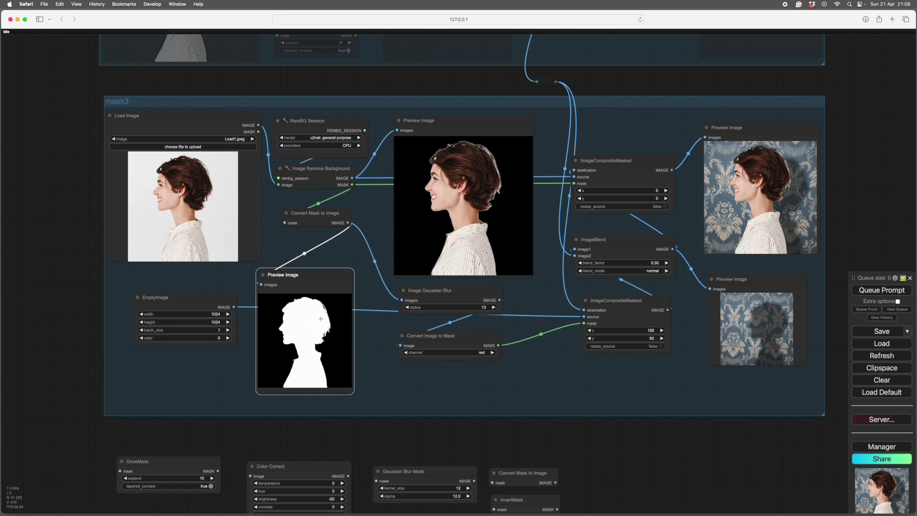
drag(315, 216, 315, 218)
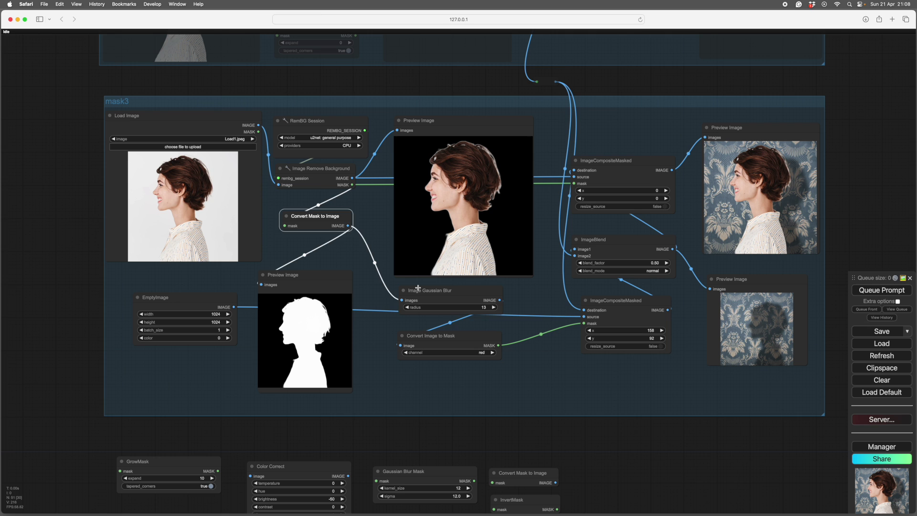
Reposition the Image Gaussian Blur, ImageBlend, shadow ImageCompositeMasked and EmptyImage nodes, bringing ImageBlend closer to the shadow composite.
drag(443, 293, 443, 307)
click(452, 335)
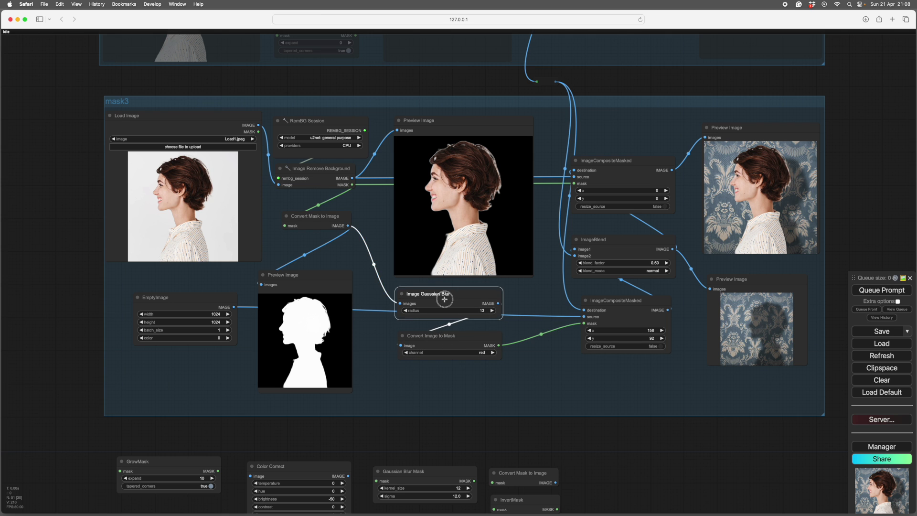
drag(627, 302, 624, 301)
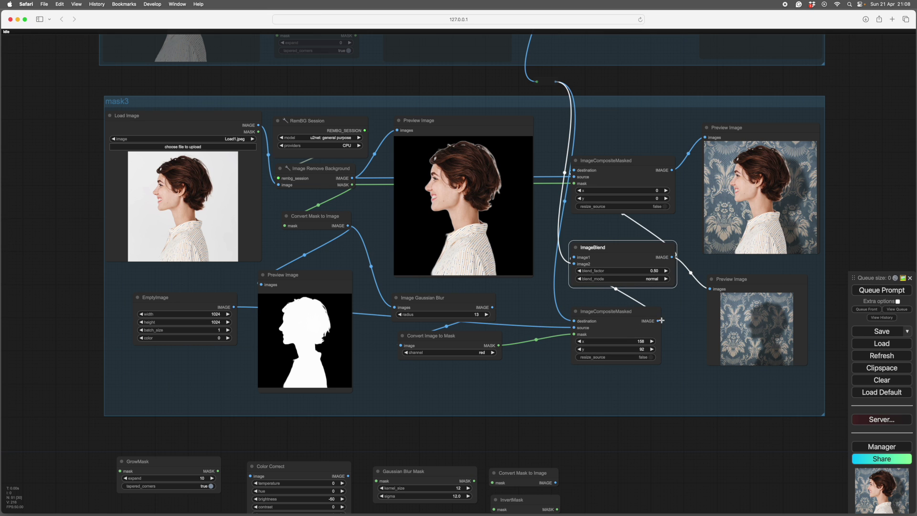
key(super+z)
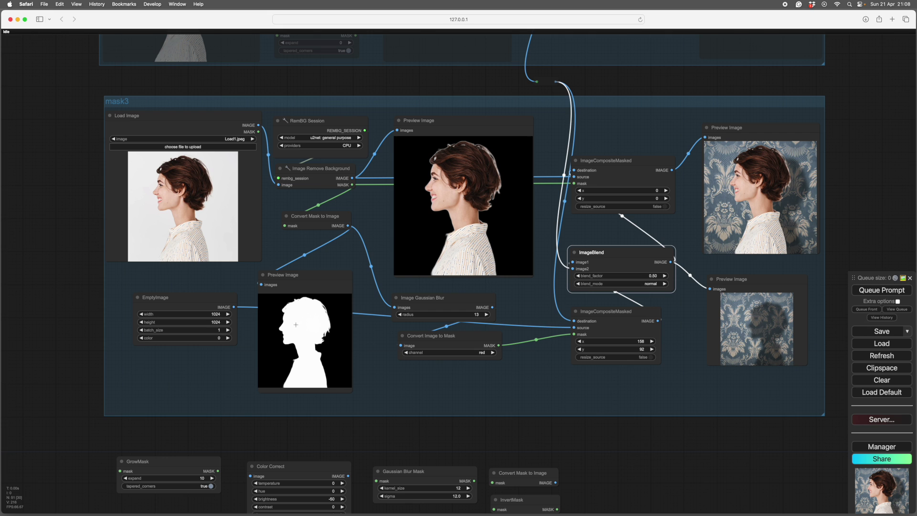
mouse_move(190, 297)
mouse_down()
mouse_move(189, 306)
mouse_move(201, 302)
mouse_up()
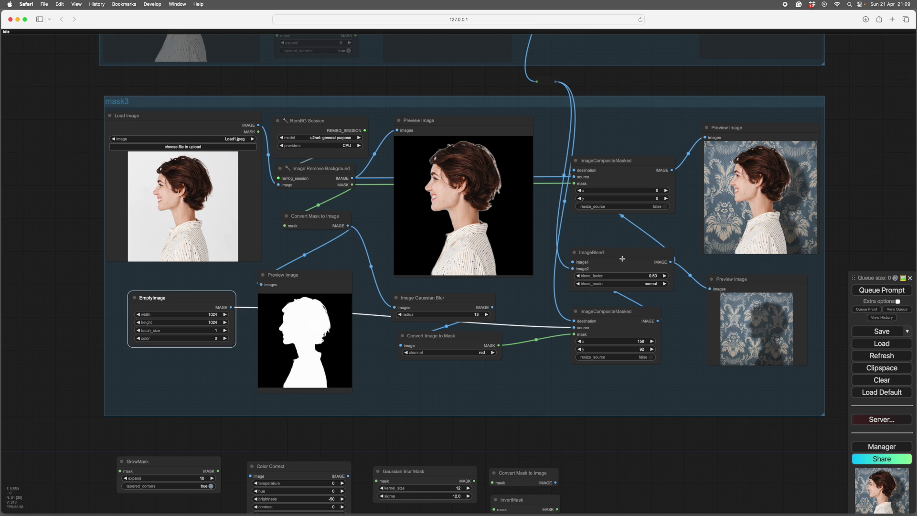
drag(622, 258, 621, 263)
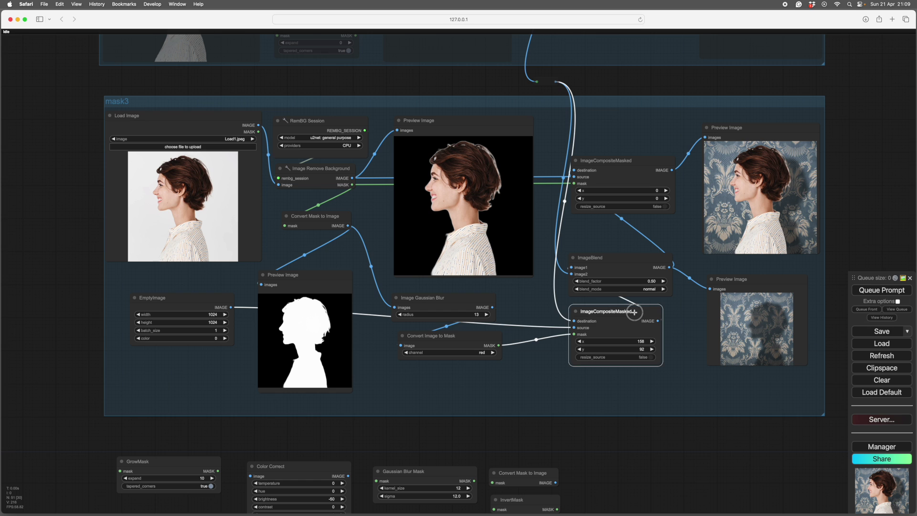
Set the shadow ImageCompositeMasked node's x offset to 149 and run the workflow.
drag(635, 312, 665, 344)
click(865, 291)
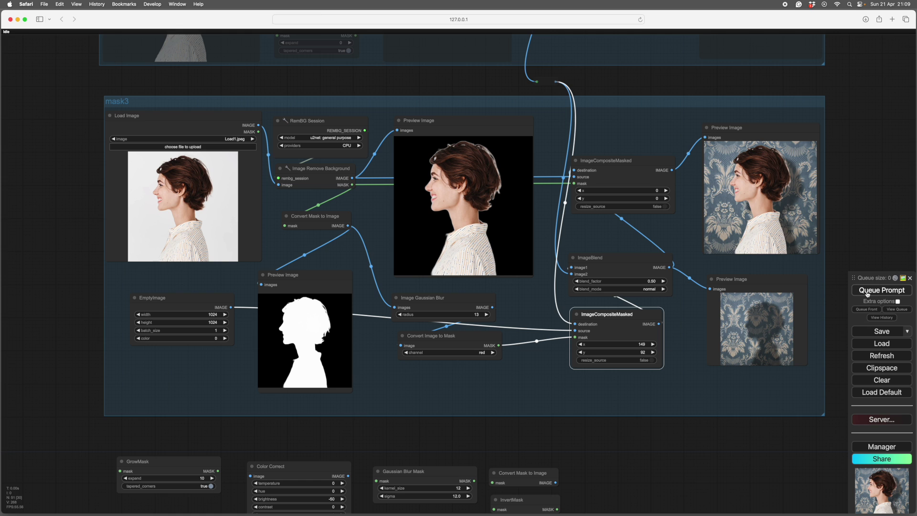
click(867, 291)
drag(599, 313, 600, 318)
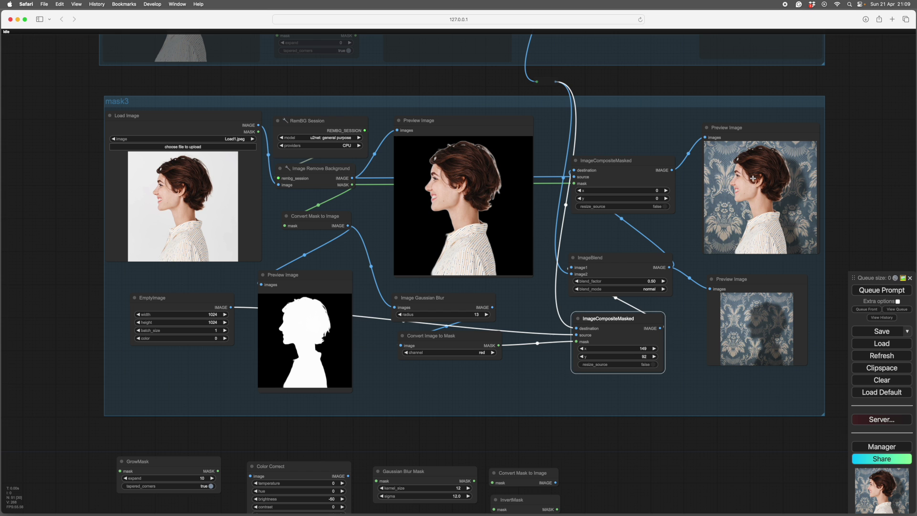
Move the whole mask3 group slightly farther below the dimmed group above it.
drag(673, 221, 654, 242)
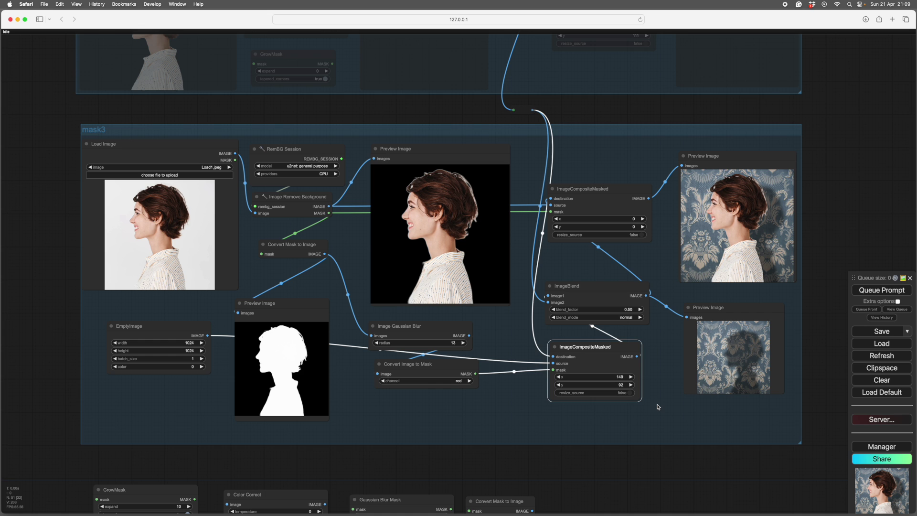
drag(660, 410, 681, 395)
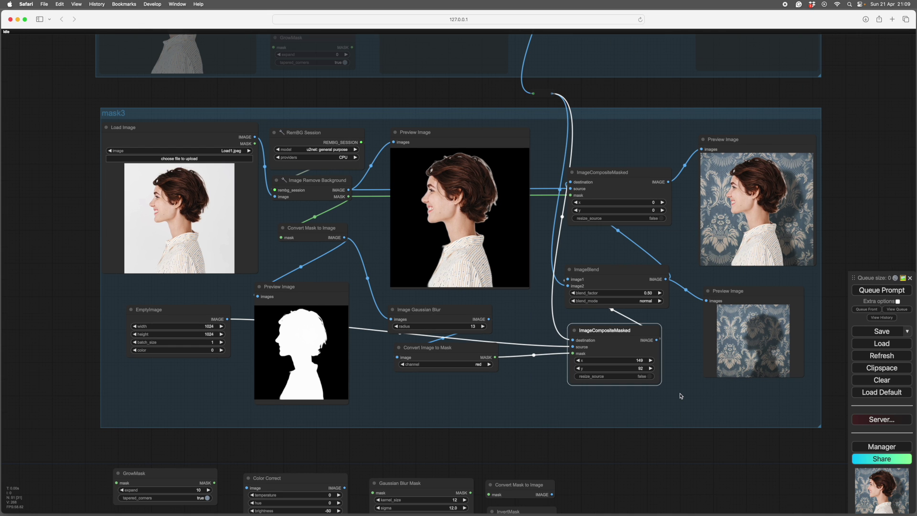
drag(683, 396, 681, 399)
click(680, 399)
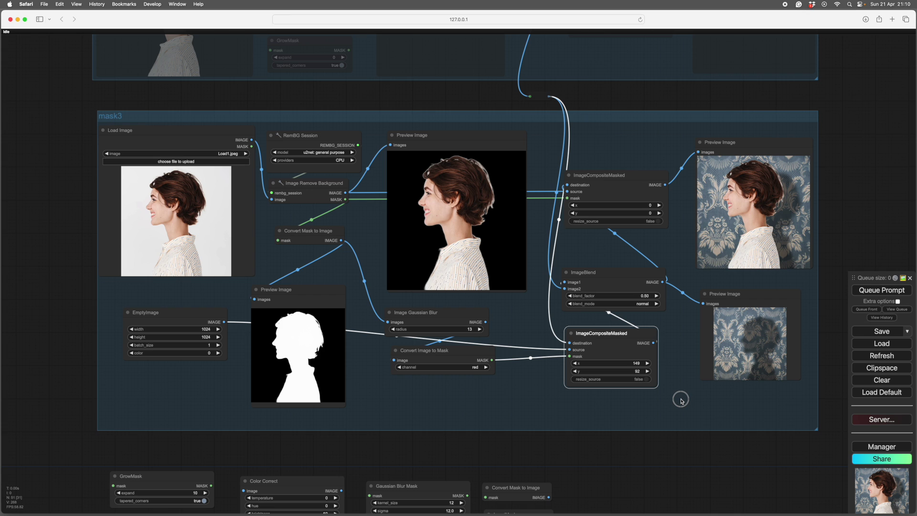
click(682, 401)
click(622, 150)
drag(622, 120, 618, 130)
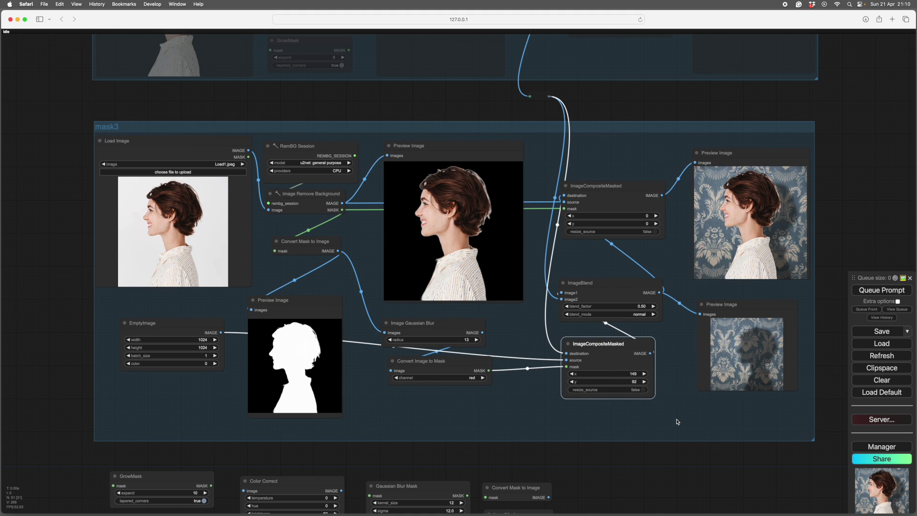
Separate the Convert Image to Mask and Image Gaussian Blur nodes and shift ImageBlend up from the shadow composite.
drag(449, 361, 446, 367)
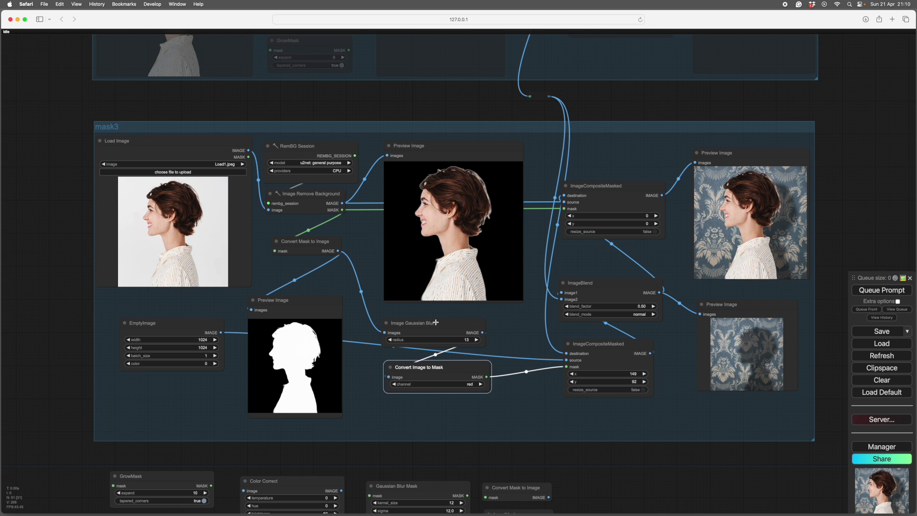
drag(436, 323, 439, 324)
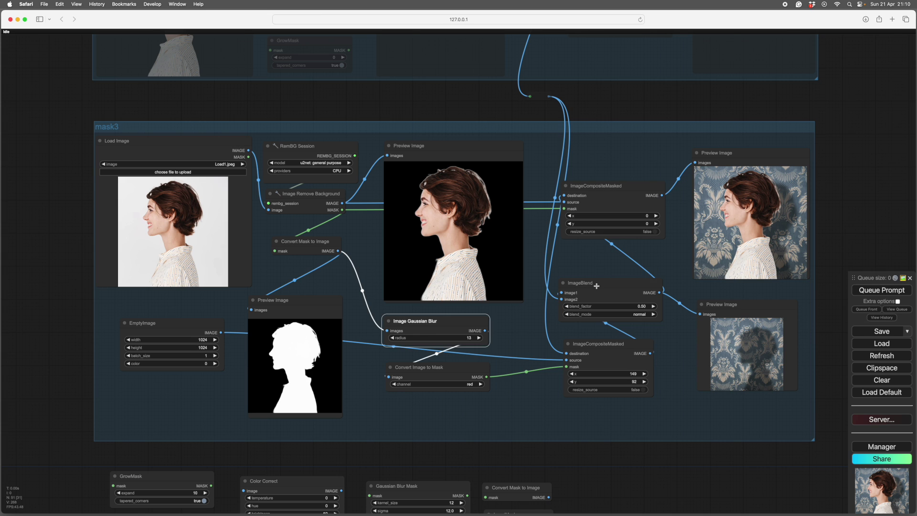
drag(597, 285, 594, 278)
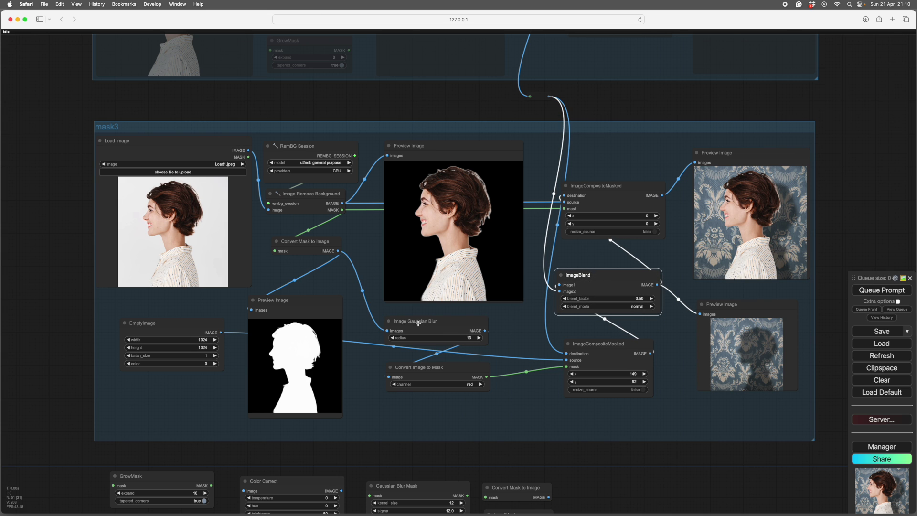
drag(418, 323, 426, 322)
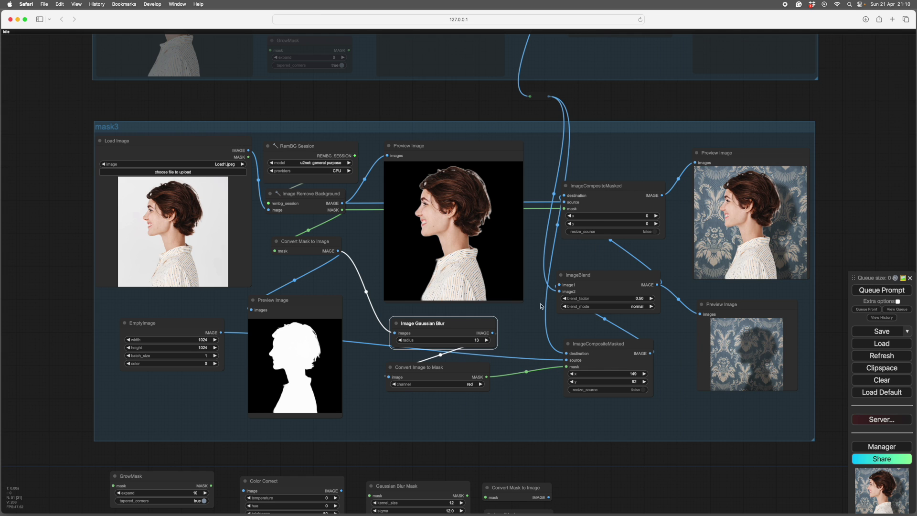
drag(602, 345, 602, 342)
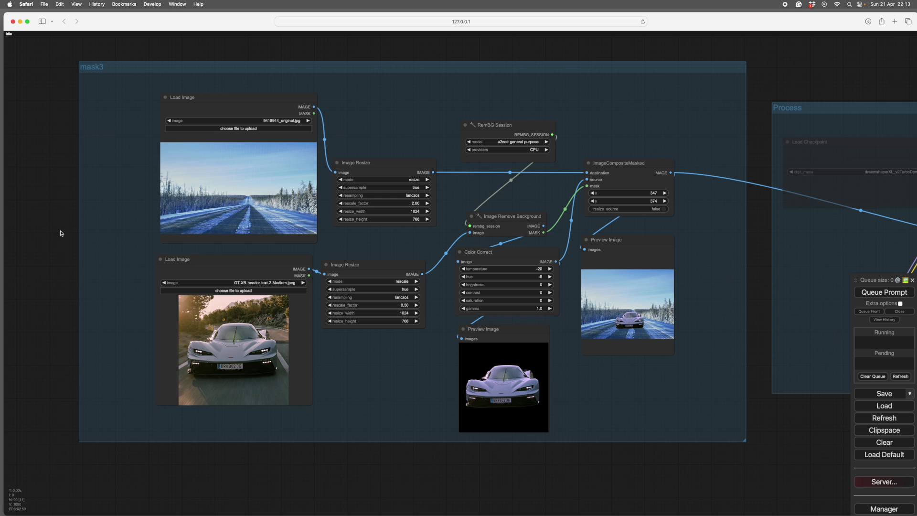
Move the Load Image node with the snowy road picture farther from its Image Resize node in mask3.
drag(45, 251, 16, 263)
scroll(77, 267, up, 2)
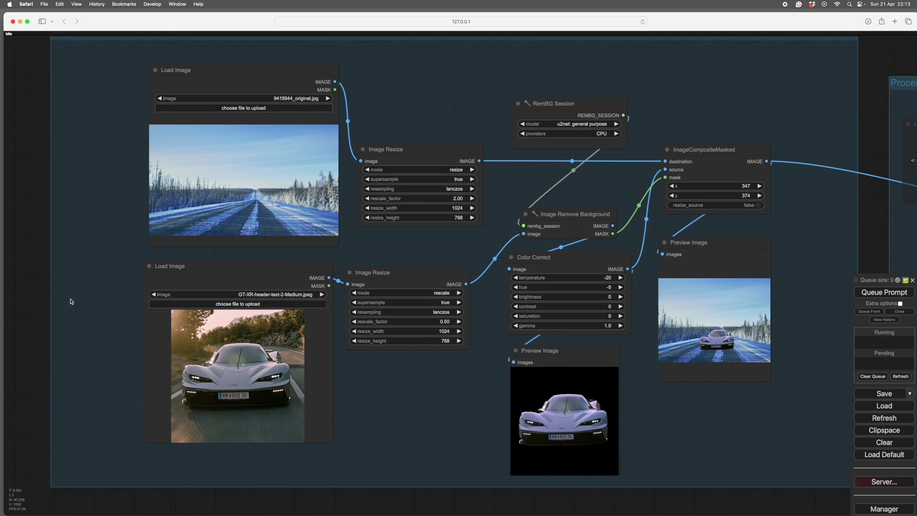
drag(301, 506, 292, 505)
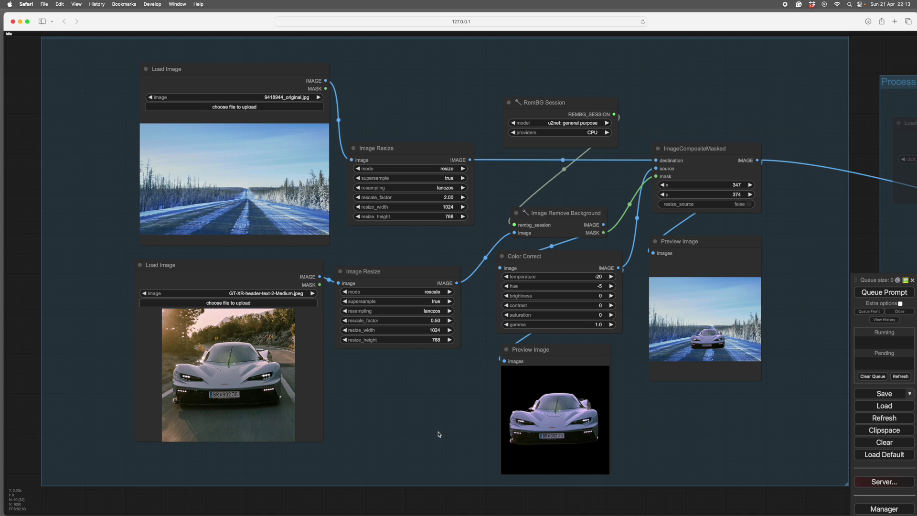
drag(239, 81, 227, 80)
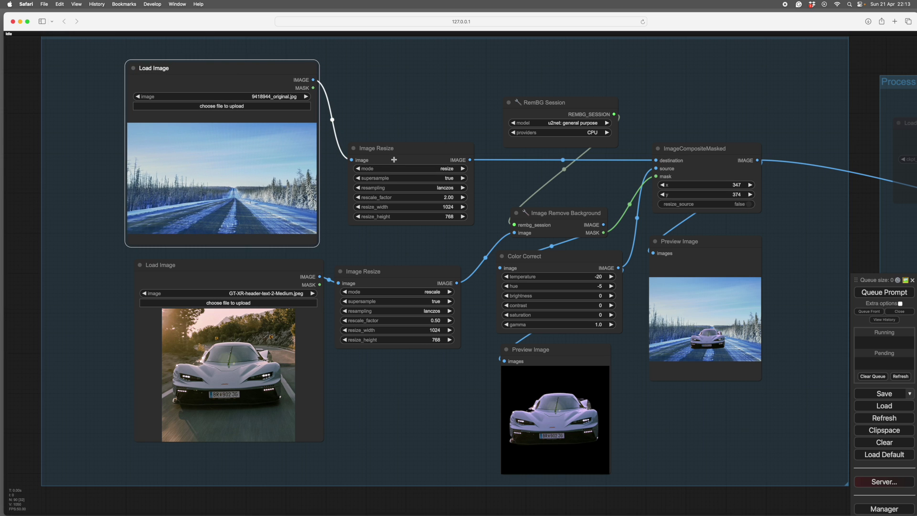
Nudge both Image Resize nodes and the Image Remove Background node slightly within the mask3 group.
drag(399, 148, 437, 149)
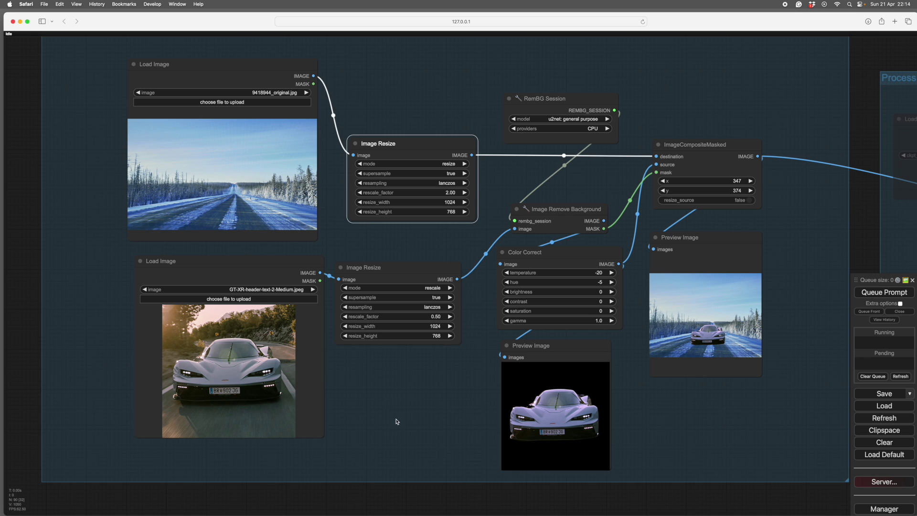
drag(386, 267, 389, 261)
scroll(365, 412, right, 5)
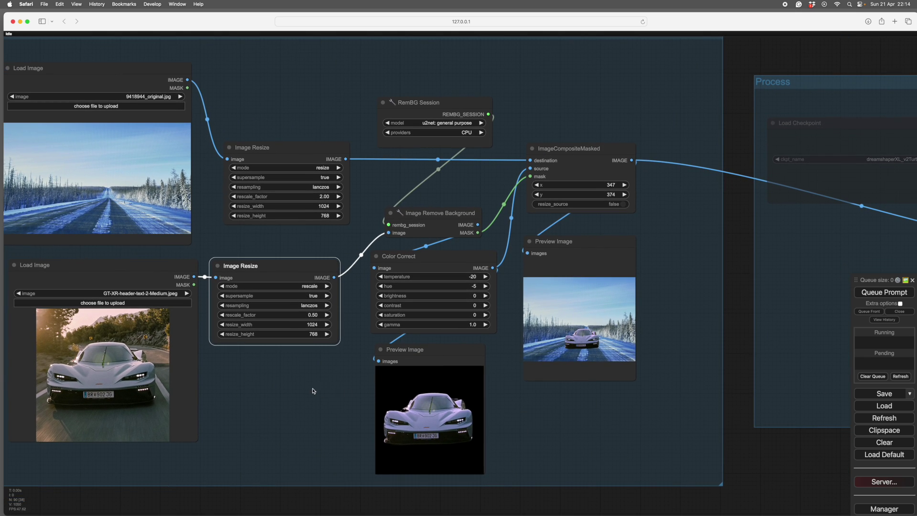
drag(311, 389, 292, 393)
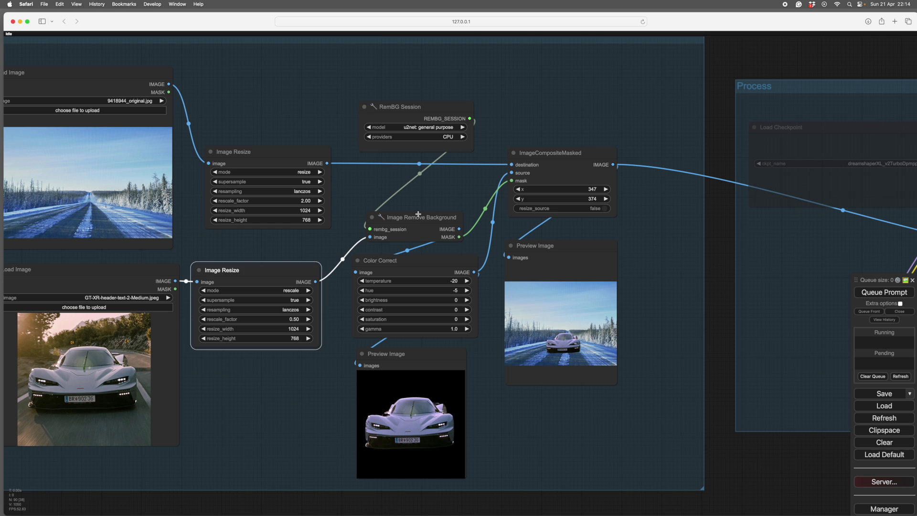
drag(419, 214, 420, 212)
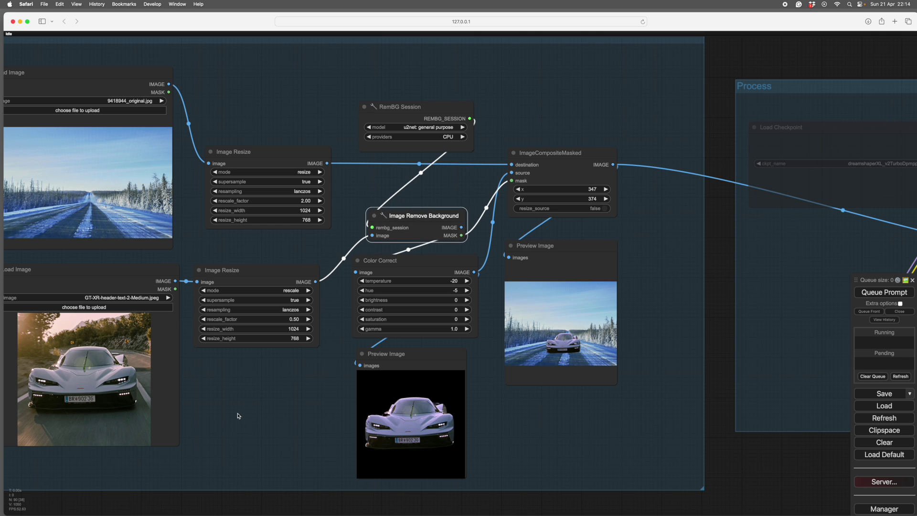
Move the Preview Image node with the snowy road composite slightly closer to the ImageCompositeMasked node.
scroll(239, 415, left, 4)
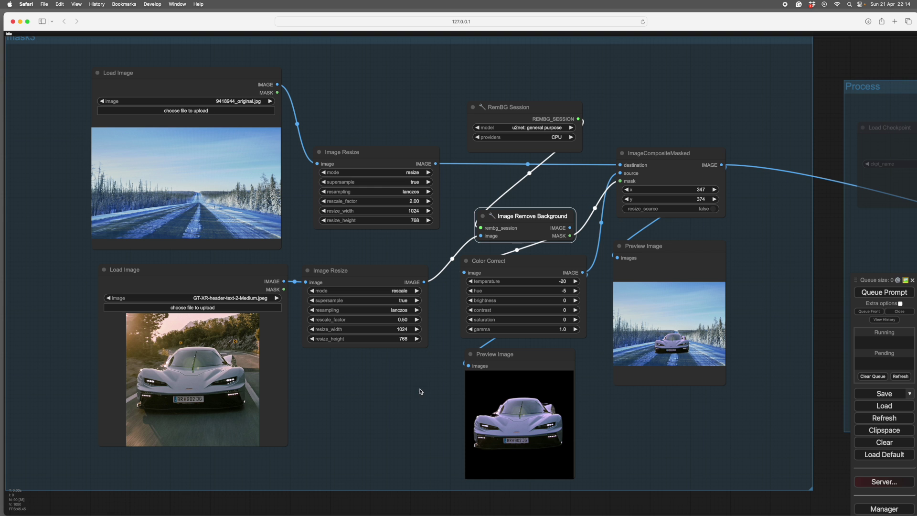
drag(393, 400, 340, 396)
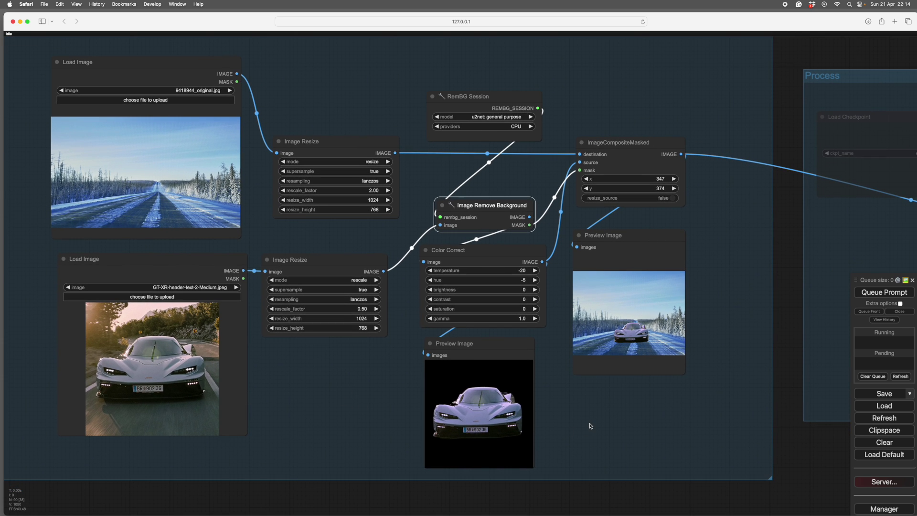
drag(416, 394, 396, 394)
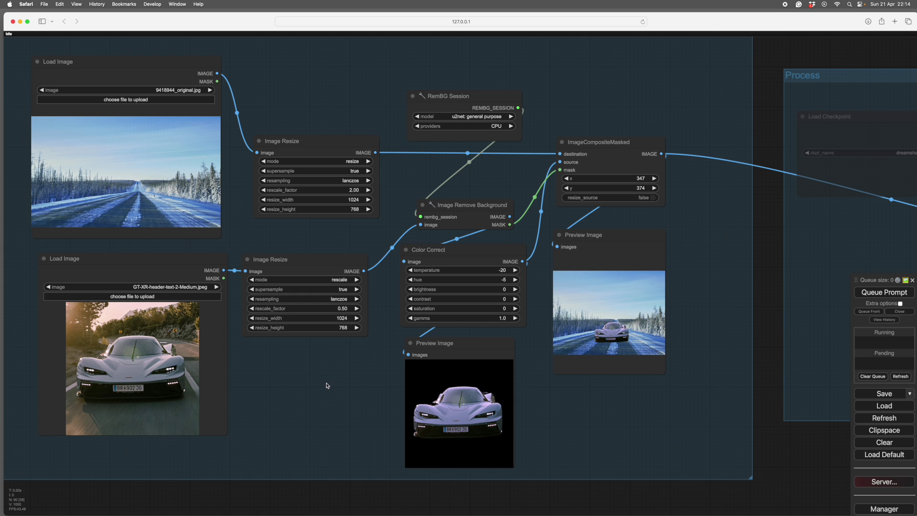
drag(332, 398, 330, 383)
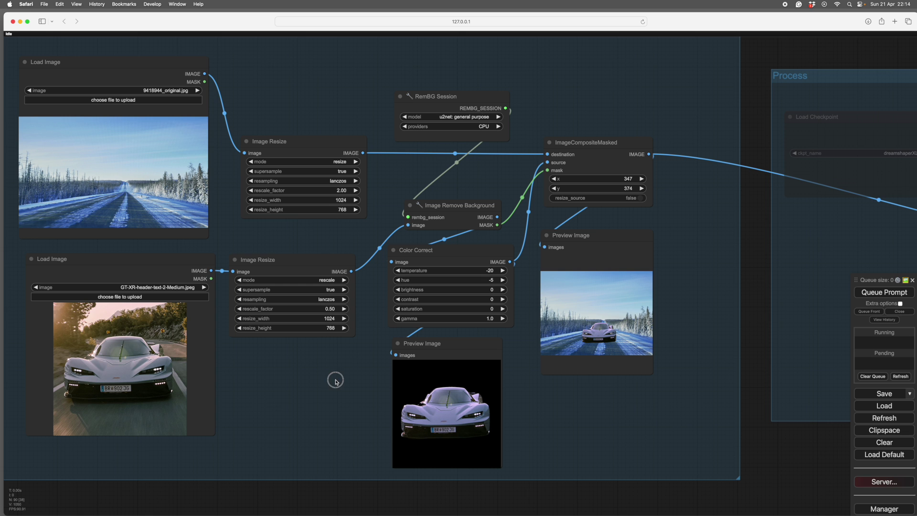
drag(328, 386, 313, 381)
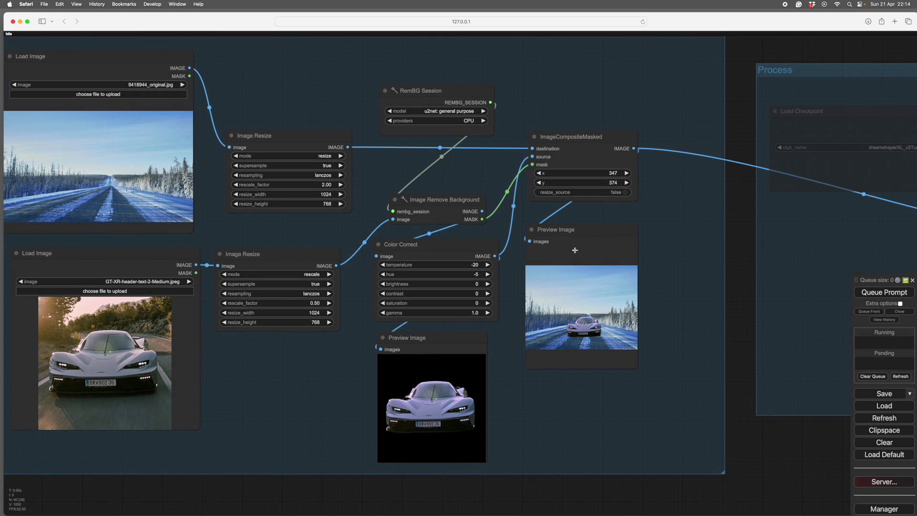
drag(574, 250, 583, 239)
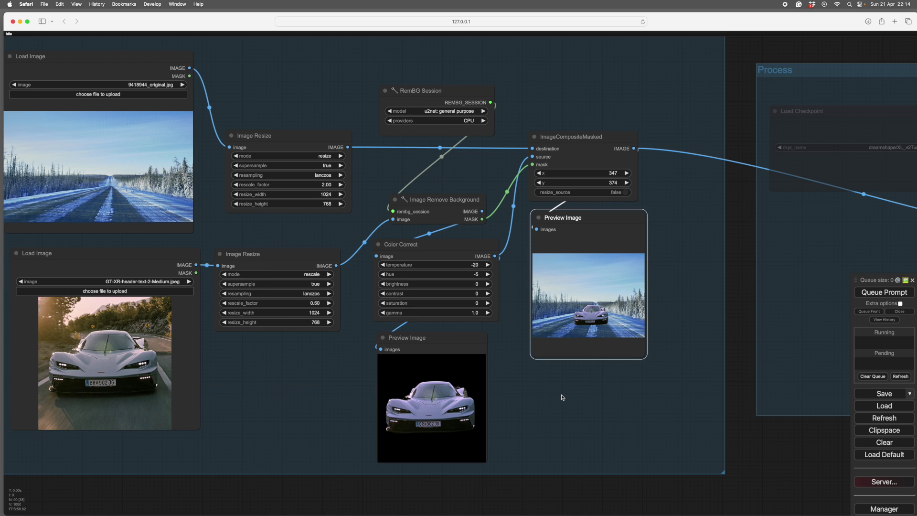
Shift the cut-out car's Preview Image node slightly to the right beneath the Color Correct node.
scroll(563, 397, up, 3)
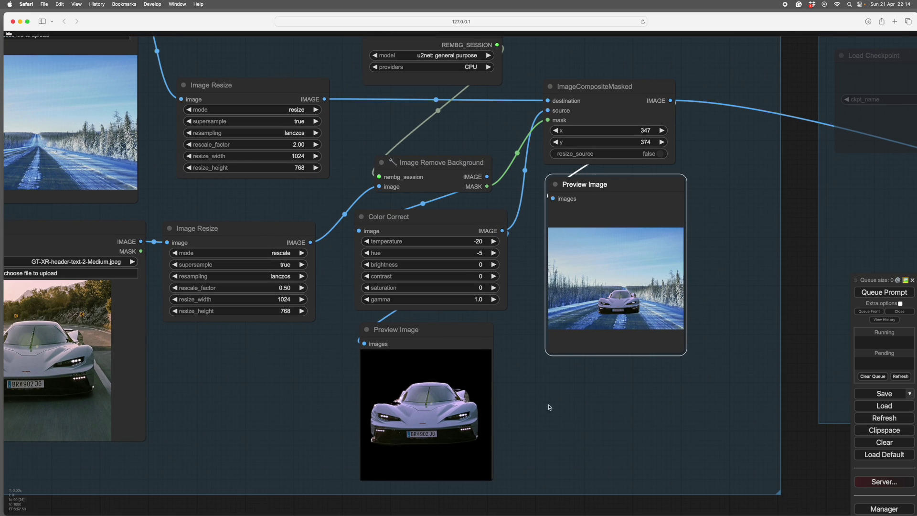
scroll(535, 394, left, 2)
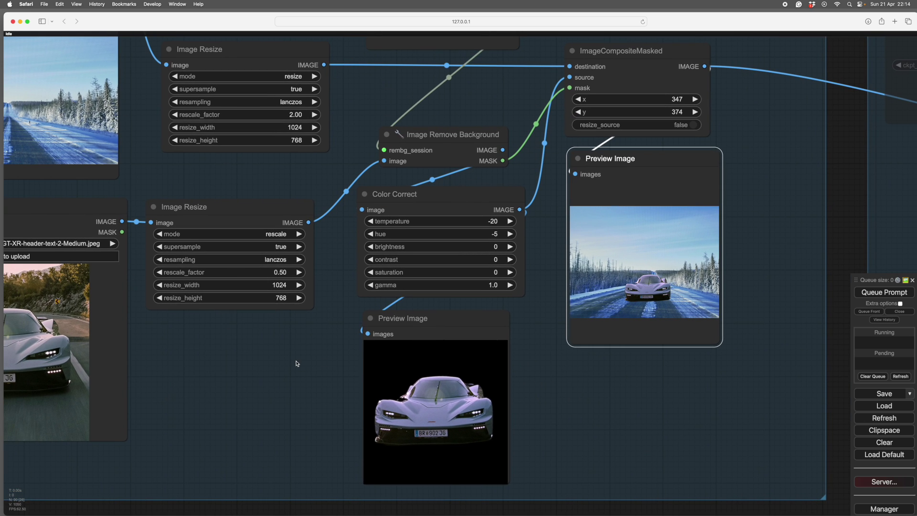
scroll(298, 360, down, 2)
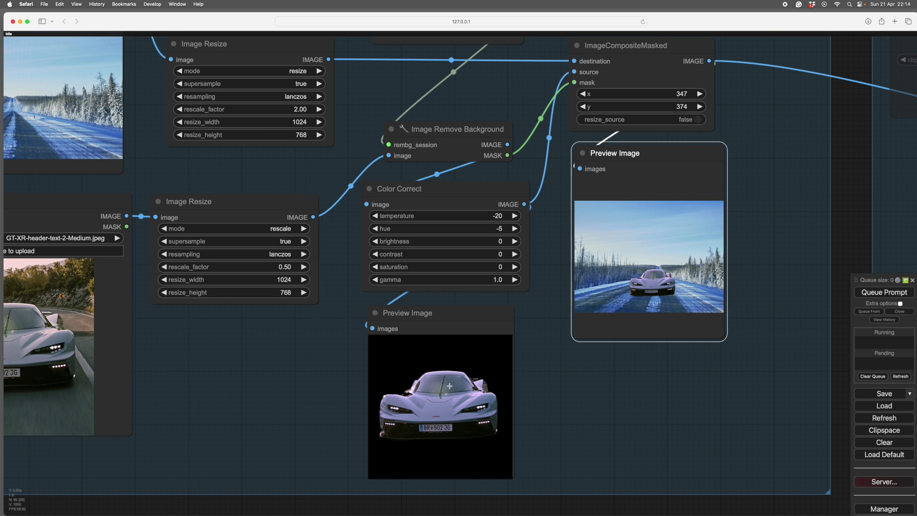
drag(463, 313, 474, 314)
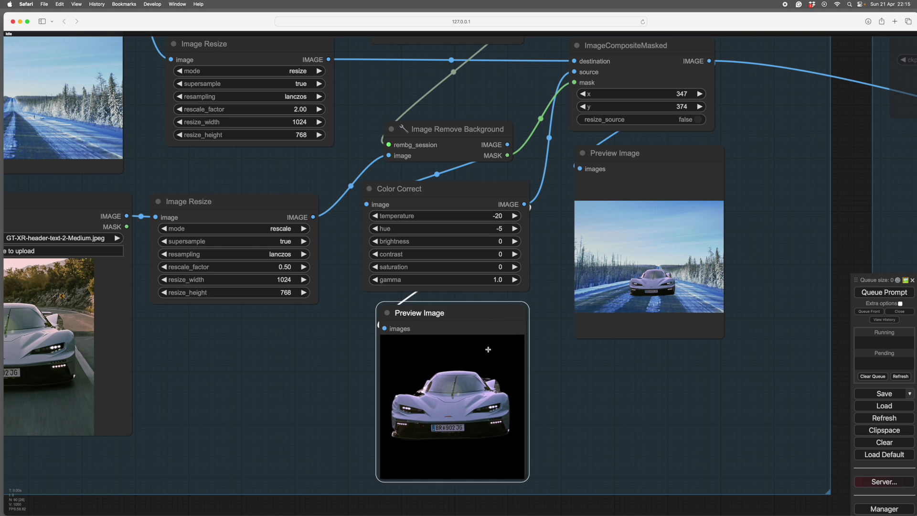
Examine how the resized car image passes through background removal and color correction into the masked composite.
drag(579, 403, 575, 377)
scroll(480, 380, up, 4)
scroll(481, 379, down, 4)
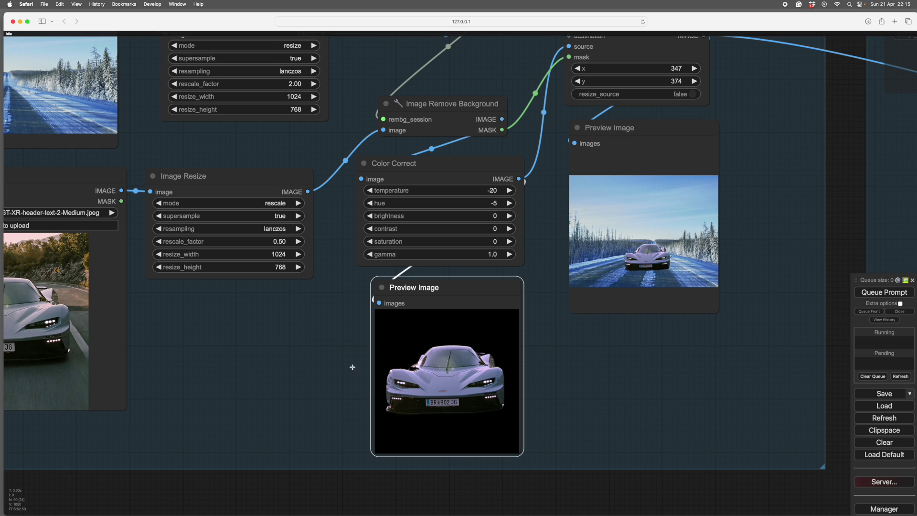
drag(309, 359, 273, 392)
scroll(383, 364, down, 2)
click(271, 372)
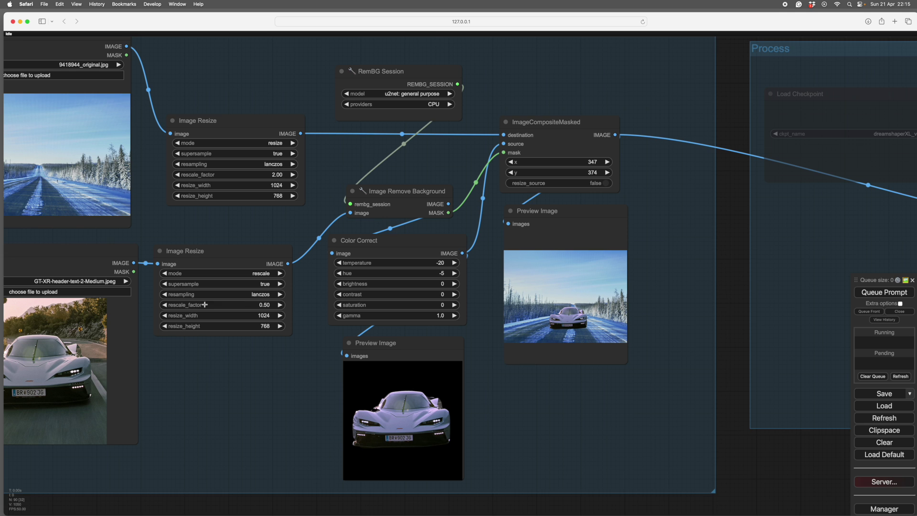
drag(260, 386, 290, 373)
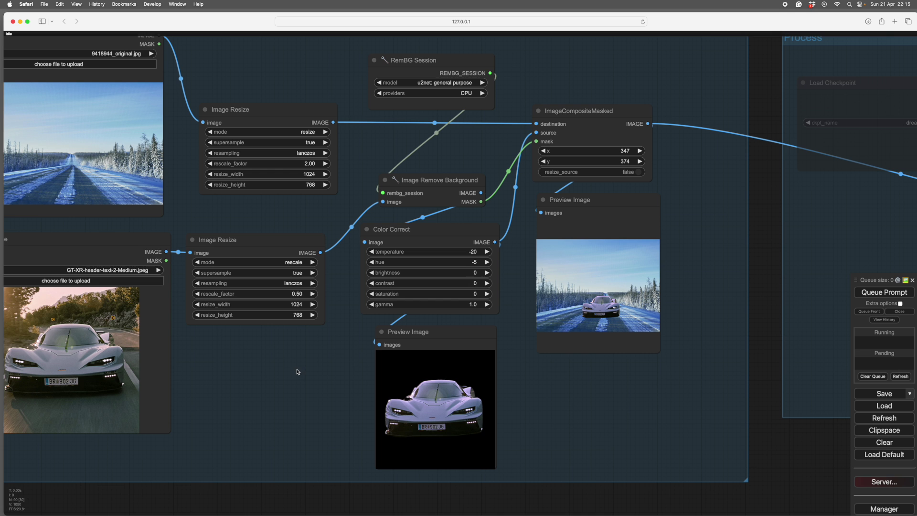
click(297, 369)
mouse_move(318, 360)
mouse_down()
mouse_move(305, 377)
mouse_move(331, 369)
mouse_up()
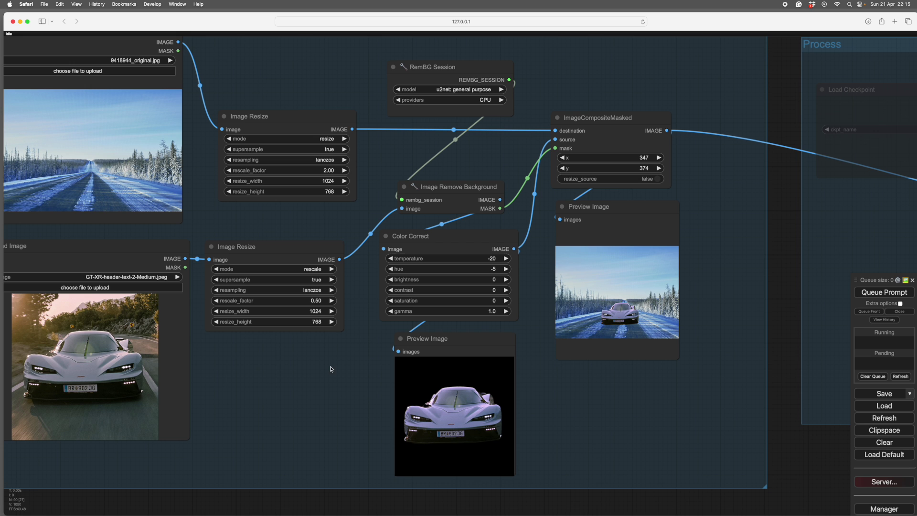
drag(251, 357, 237, 371)
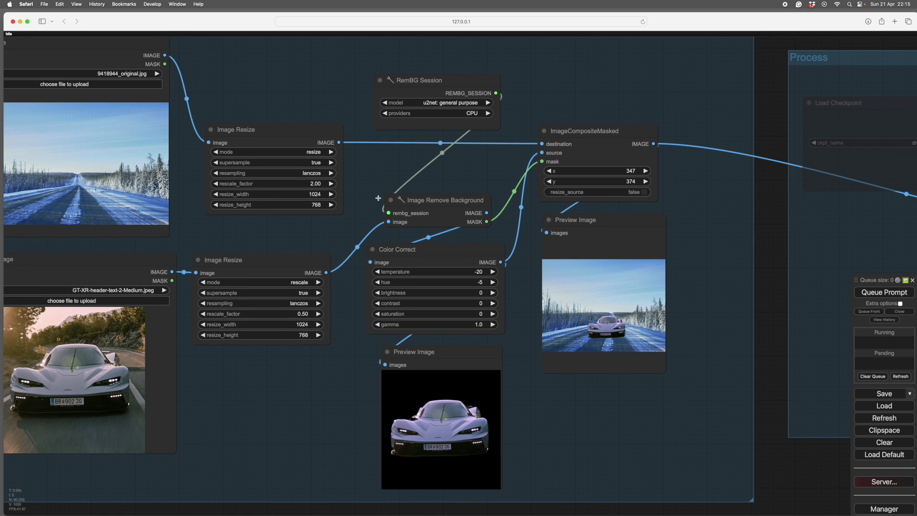
drag(572, 424, 557, 405)
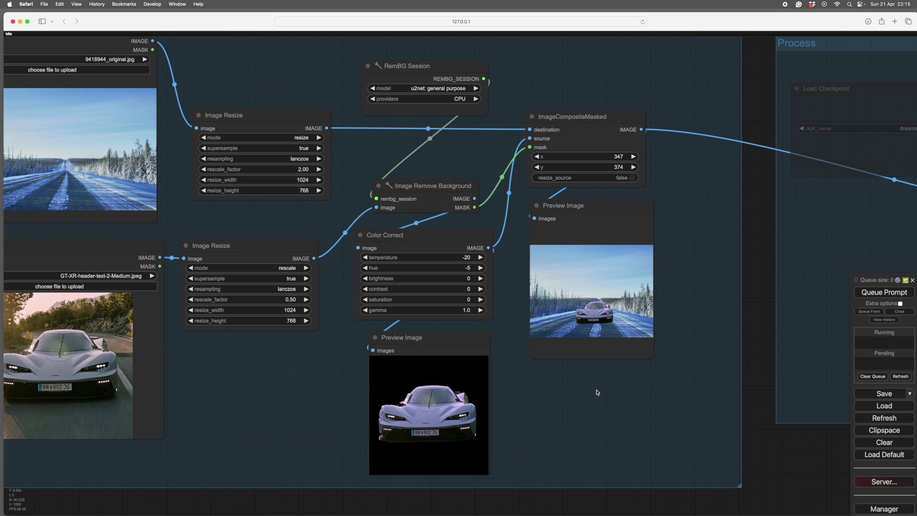
click(578, 408)
drag(269, 370, 274, 369)
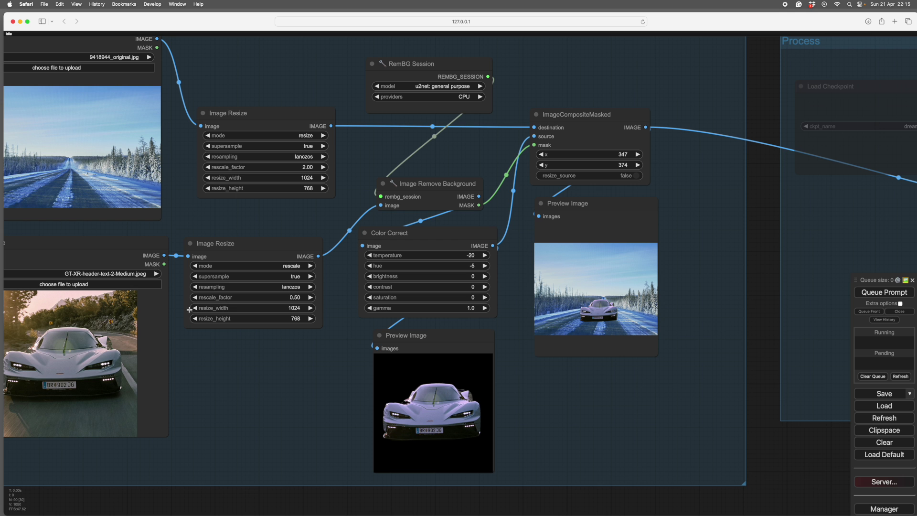
scroll(233, 361, right, 5)
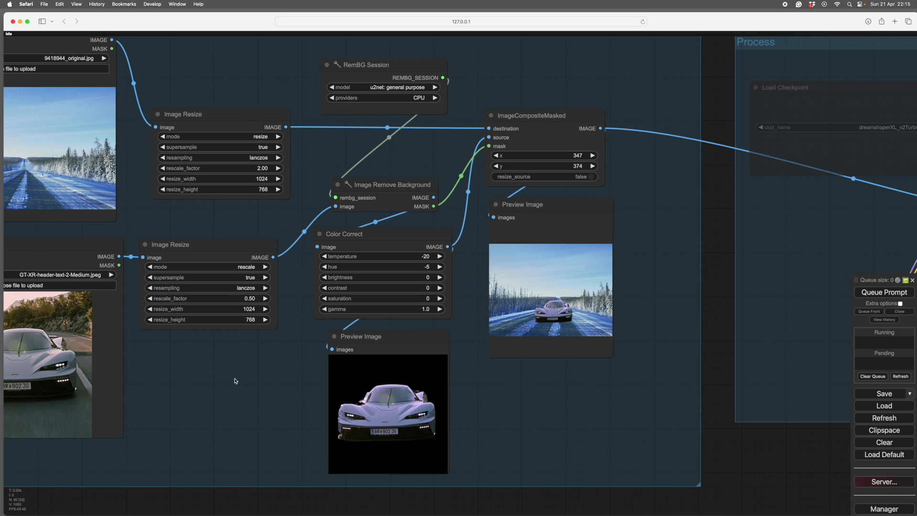
scroll(232, 384, right, 1)
scroll(507, 421, right, 2)
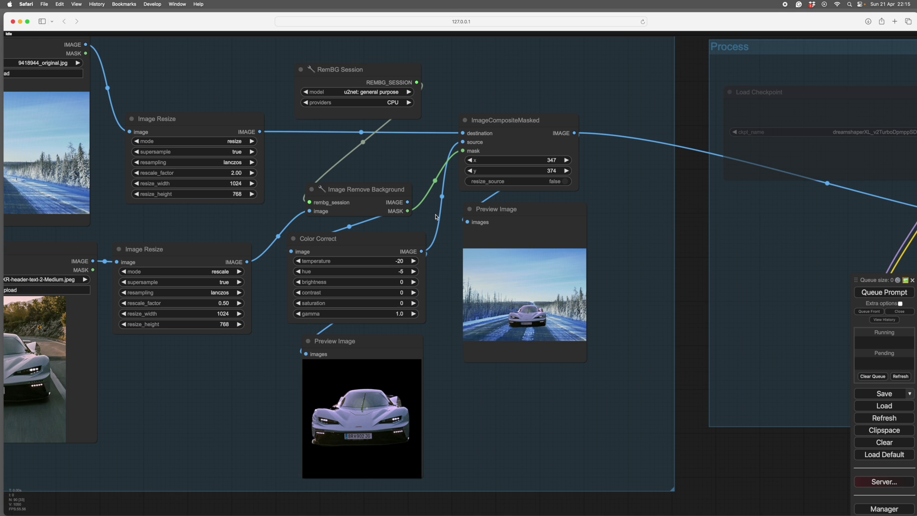
scroll(436, 218, right, 3)
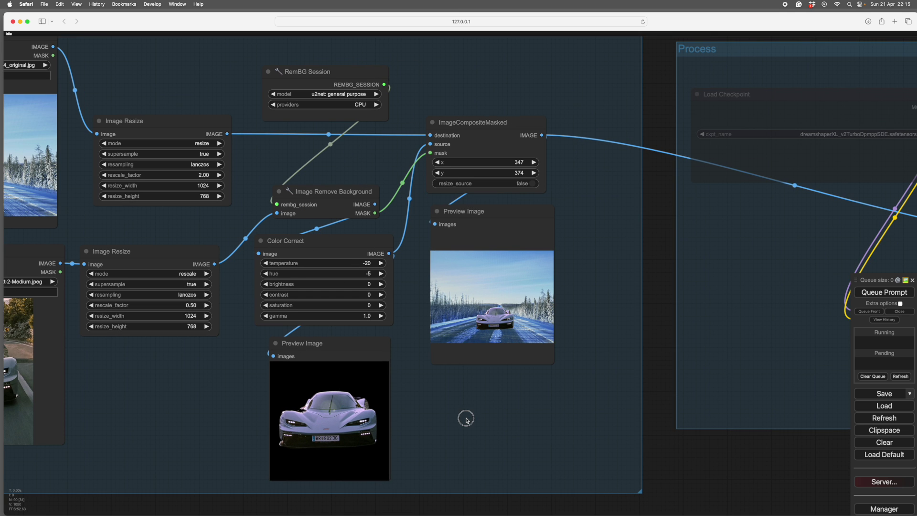
Inspect the car-on-snowy-road composite preview and the ImageCompositeMasked node's x and y offsets up close.
drag(541, 414, 514, 448)
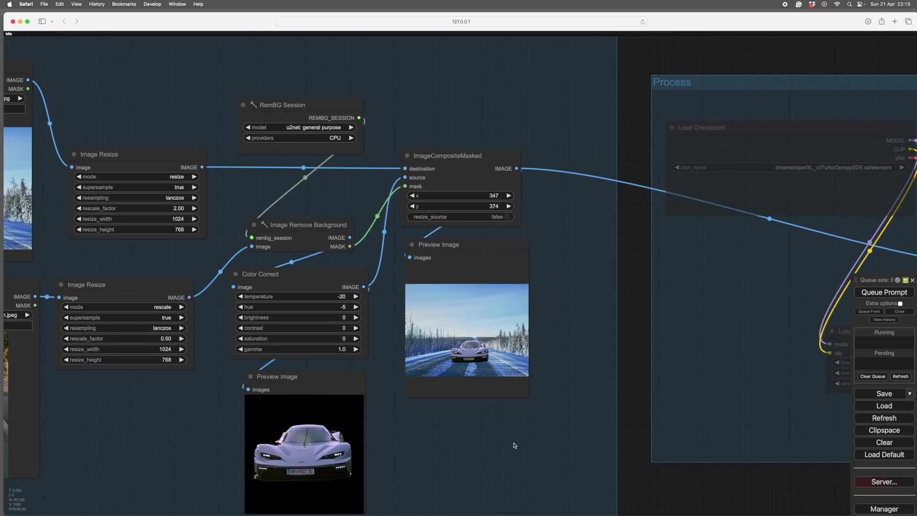
scroll(514, 444, up, 6)
scroll(514, 444, down, 6)
scroll(509, 420, up, 3)
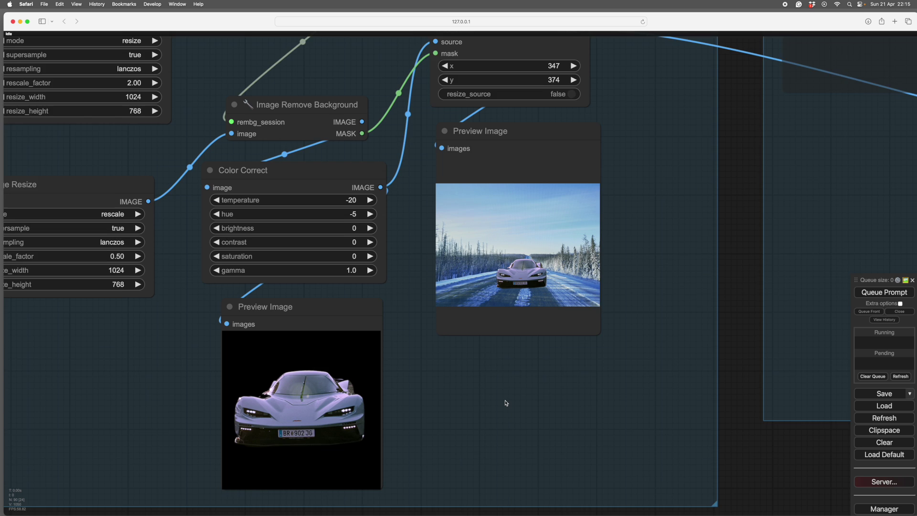
scroll(506, 403, up, 2)
drag(500, 382, 502, 416)
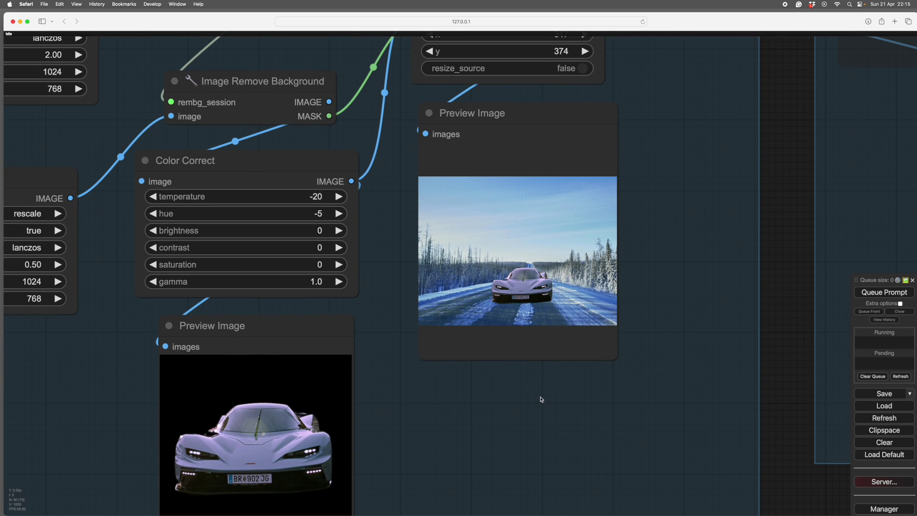
scroll(541, 399, up, 3)
drag(549, 394, 543, 370)
drag(710, 213, 673, 436)
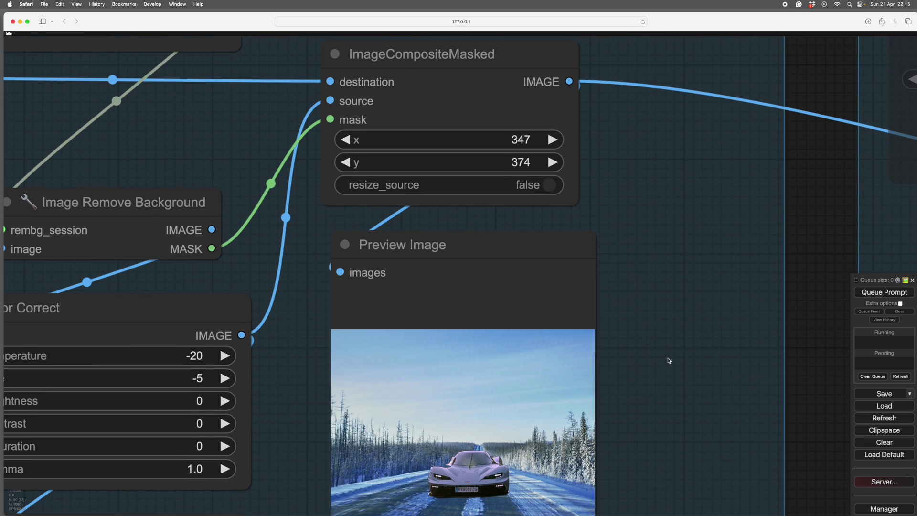
drag(669, 361, 672, 319)
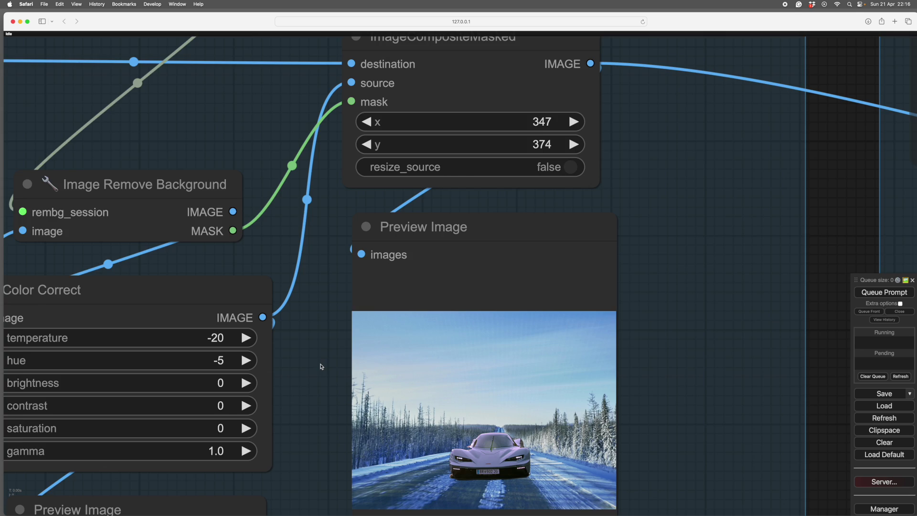
Move the Image Remove Background node slightly to the right and nudge the ImageCompositeMasked node down.
scroll(321, 367, down, 5)
drag(319, 377, 386, 345)
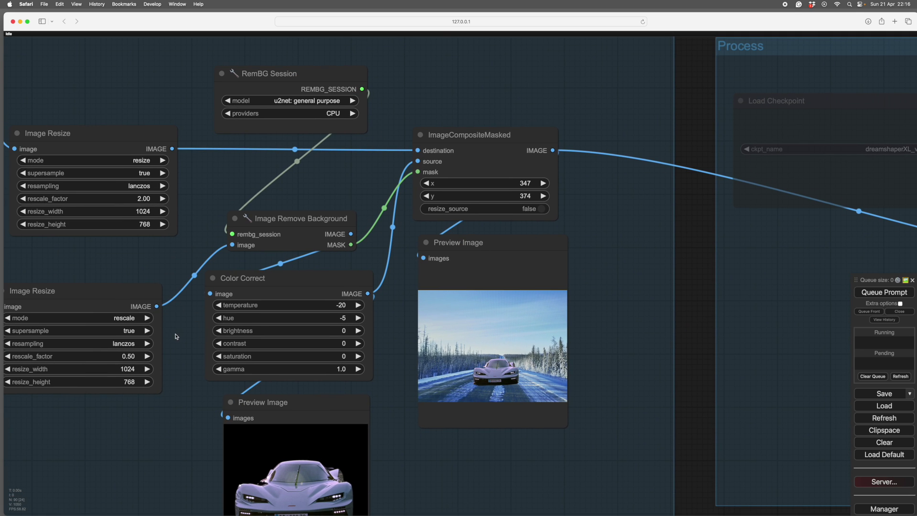
drag(176, 336, 199, 363)
mouse_move(351, 250)
mouse_down()
mouse_move(306, 236)
mouse_move(364, 244)
mouse_up()
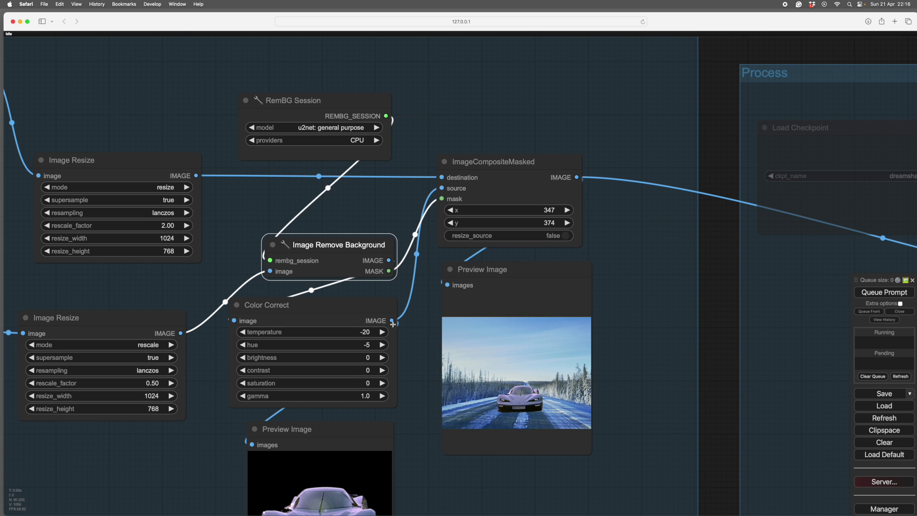
click(500, 166)
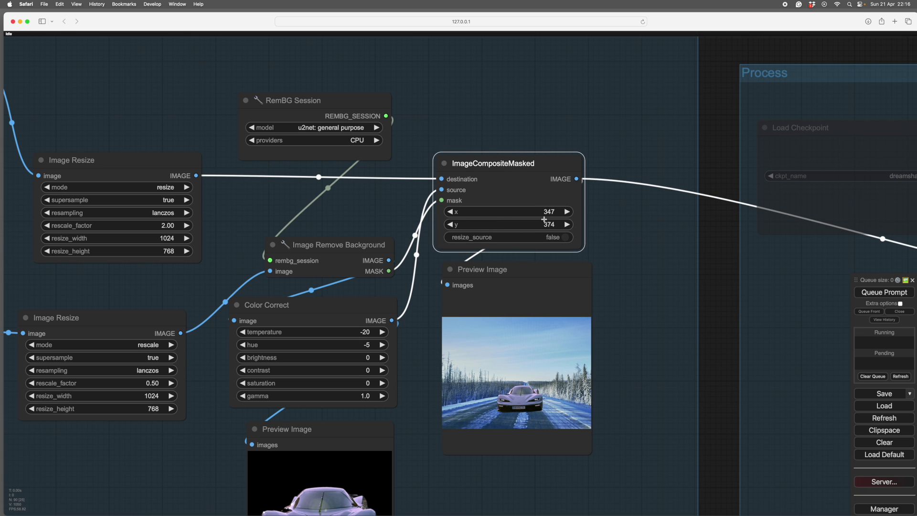
click(637, 323)
View the car composite preview up close and the Process group's Load LoRA, VAE Encode and CLIP Text Encode nodes.
scroll(639, 323, up, 3)
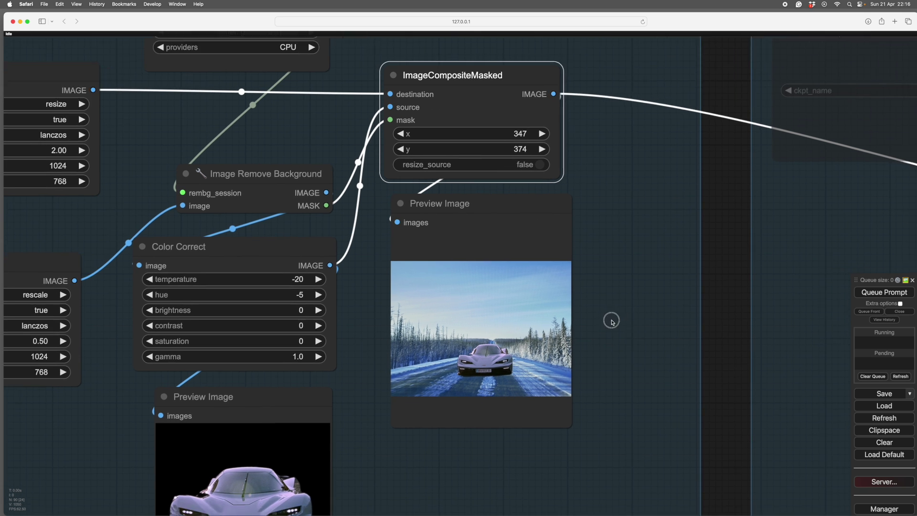
scroll(608, 262, right, 5)
right_click(645, 304)
drag(574, 354, 496, 254)
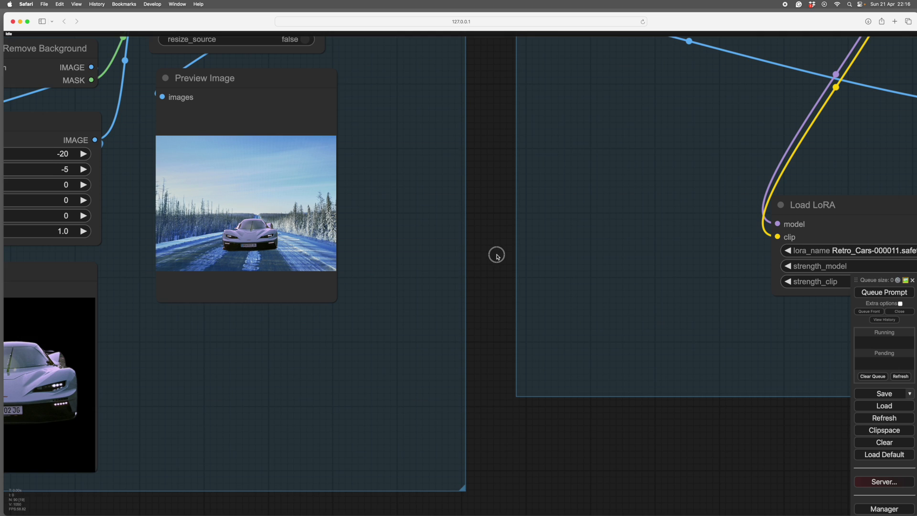
drag(646, 433, 456, 424)
scroll(457, 424, right, 15)
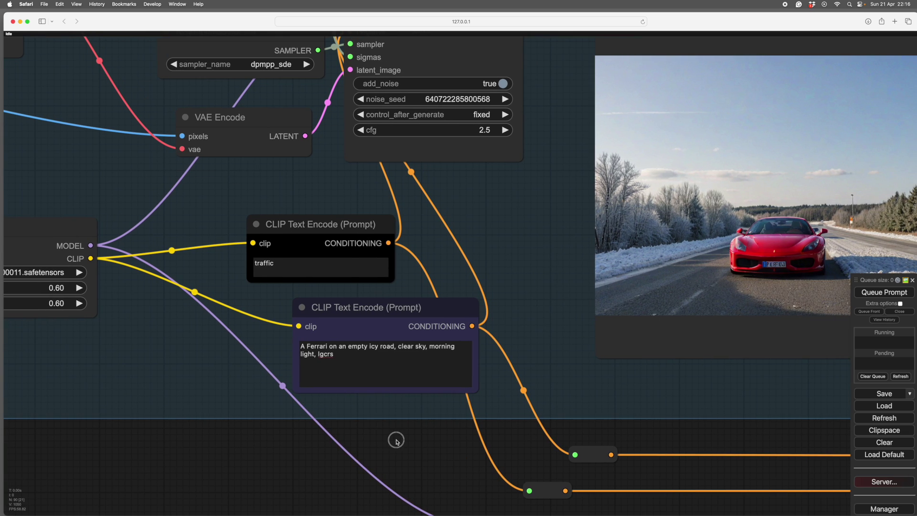
Inspect the Process group's preview of the red Ferrari on the snowy road up close.
scroll(627, 430, right, 12)
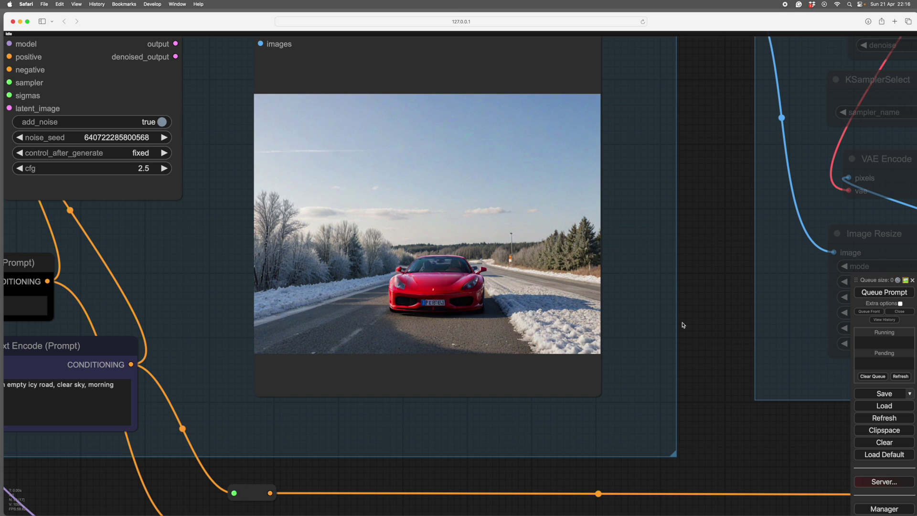
scroll(697, 315, up, 3)
scroll(480, 336, up, 5)
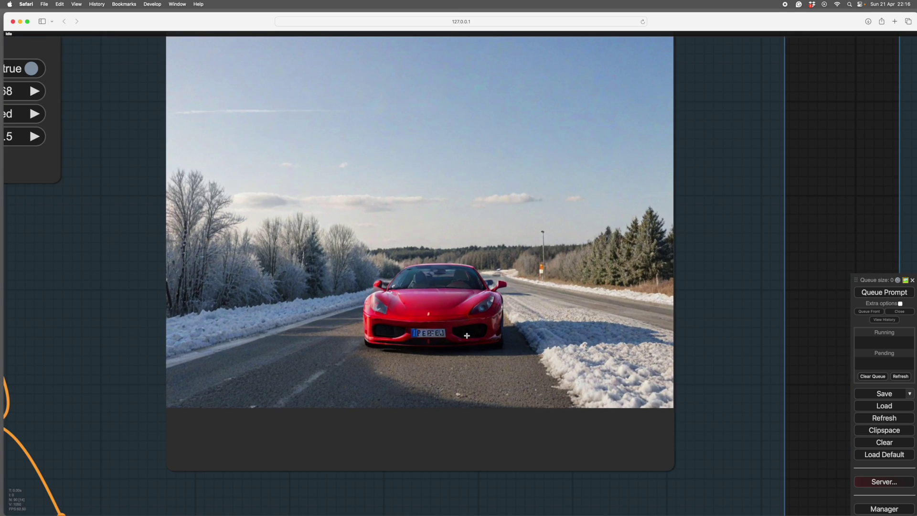
scroll(783, 351, down, 5)
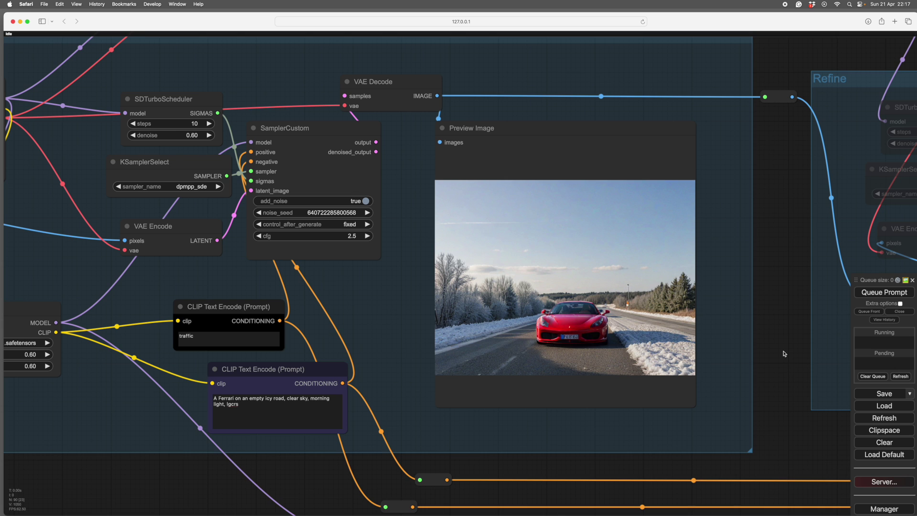
Set the Refine group's bypassed nodes to Always.
drag(786, 366, 548, 381)
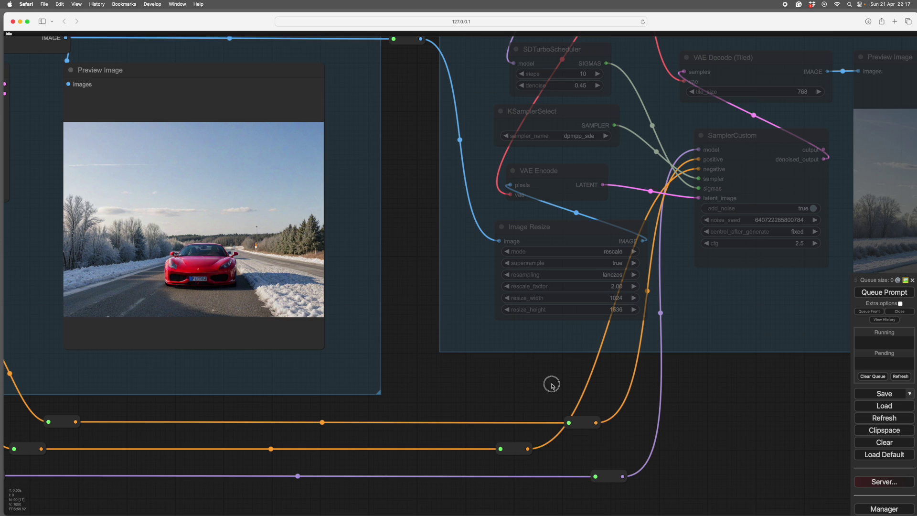
right_click(480, 330)
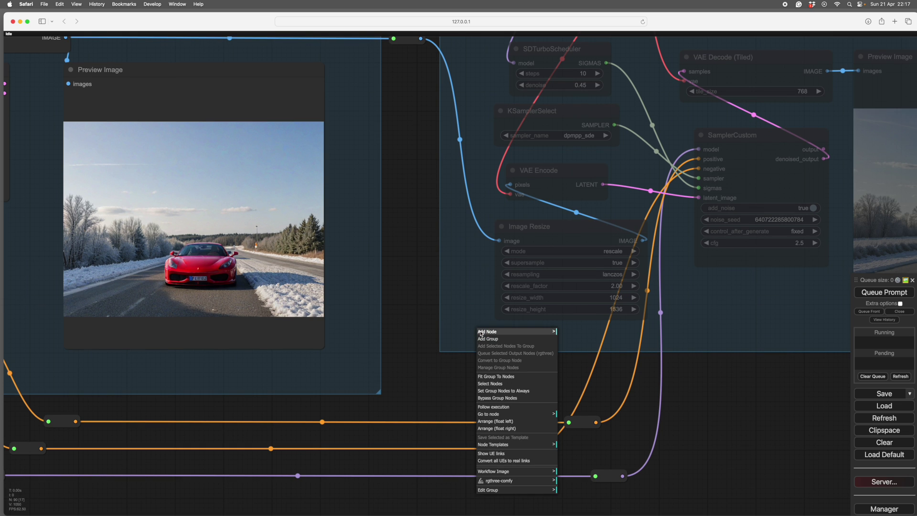
click(500, 383)
Examine the Refine group's output preview up close and compare it with the Process group's preview.
drag(770, 405, 377, 435)
drag(559, 439, 470, 479)
scroll(529, 402, up, 9)
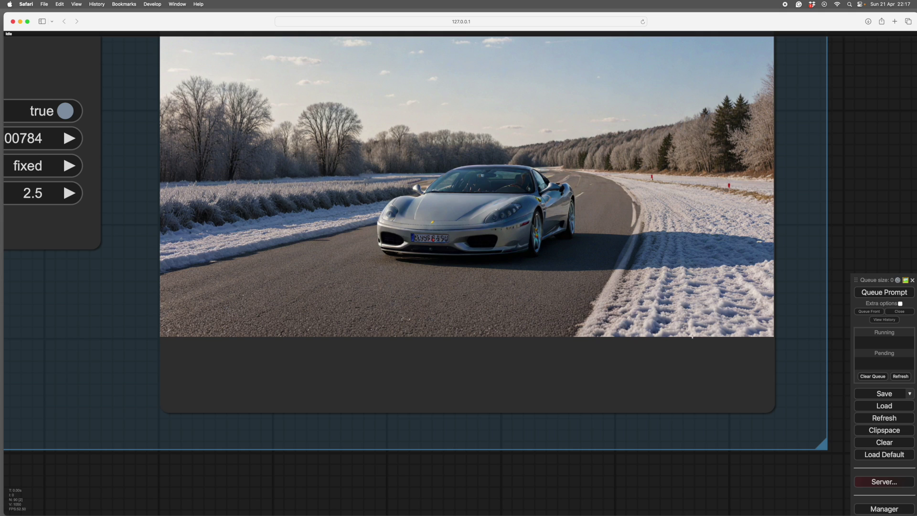
scroll(817, 284, up, 2)
scroll(602, 333, up, 5)
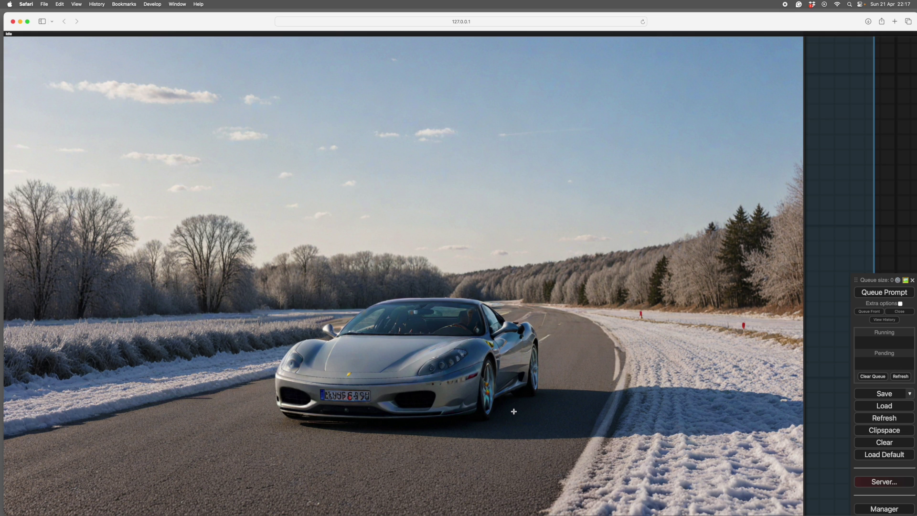
scroll(514, 412, down, 5)
scroll(514, 412, down, 5)
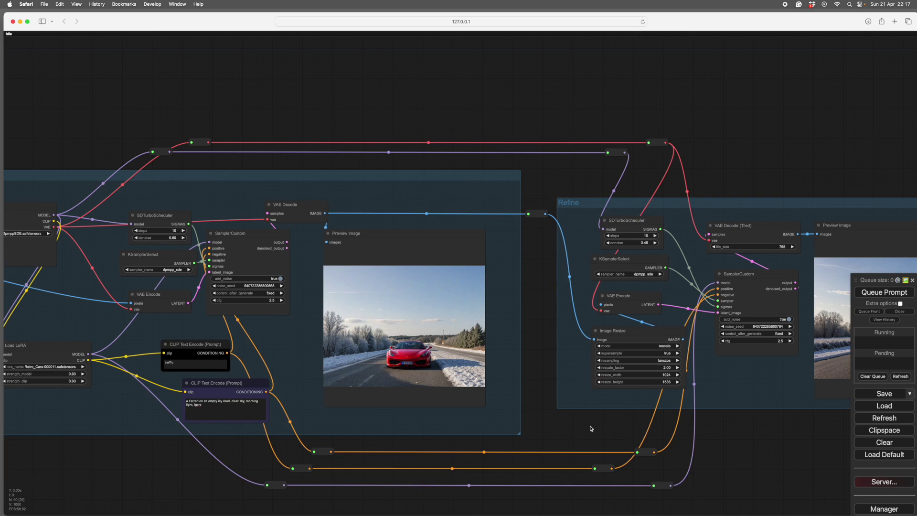
drag(592, 428, 434, 371)
drag(614, 424, 573, 427)
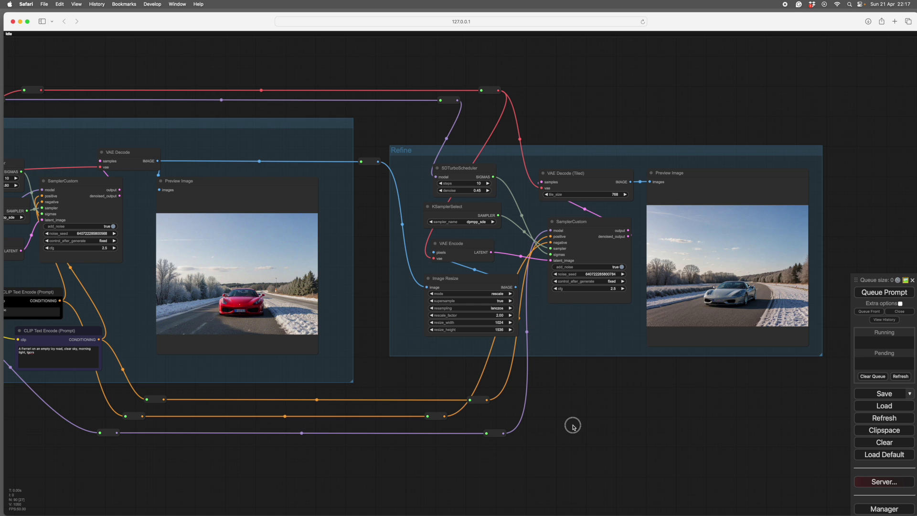
Move the separate Preview Image node closer to the LaMa Remove Object node and nudge the LaMa node slightly upward.
drag(482, 451, 580, 387)
drag(458, 427, 535, 363)
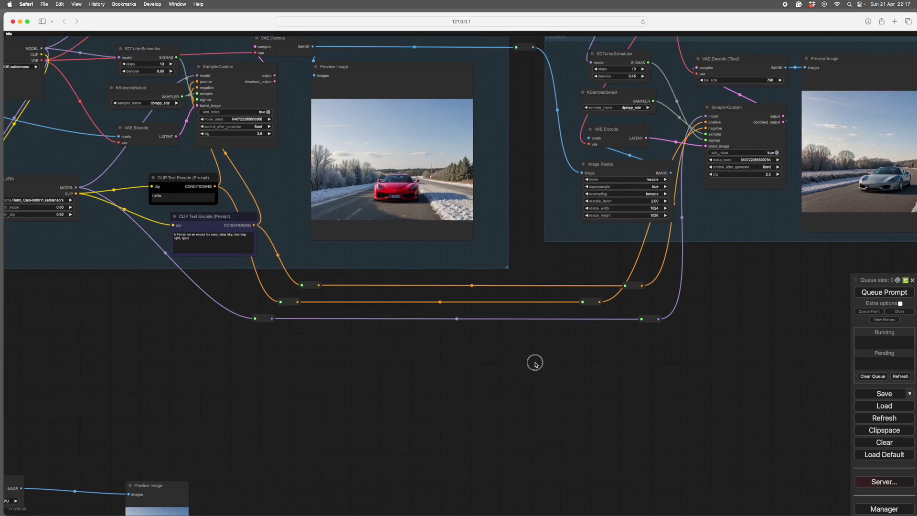
scroll(536, 363, down, 6)
scroll(535, 364, left, 15)
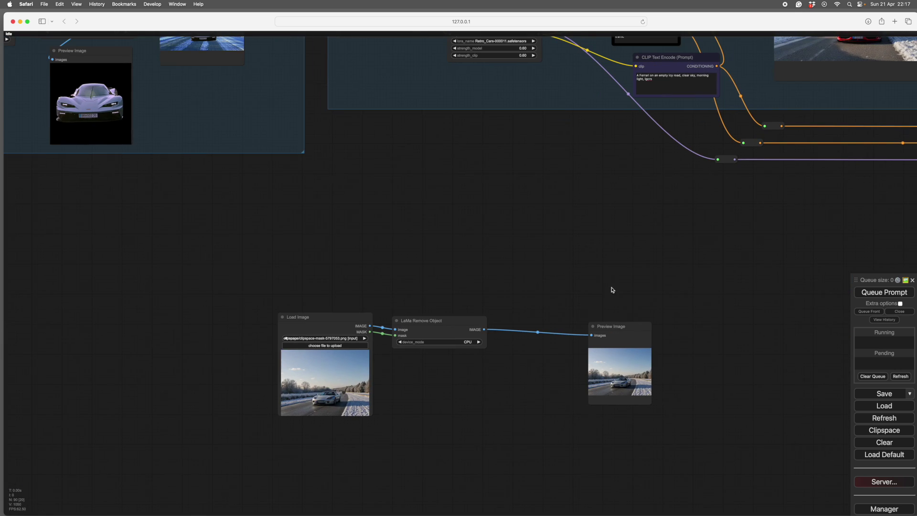
drag(453, 325, 450, 323)
scroll(484, 316, right, 1)
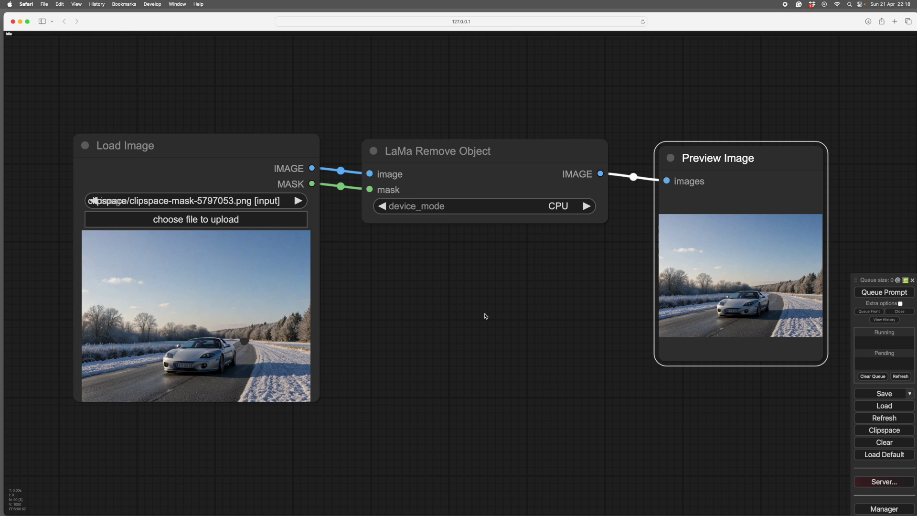
click(454, 149)
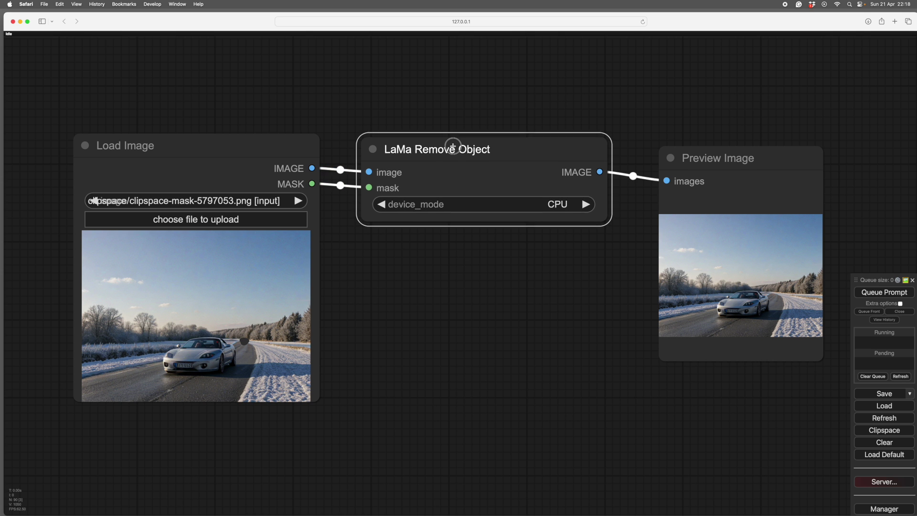
Examine the masked spot beside the car in Load Image, the LaMa Remove Object node and its output preview up close.
scroll(430, 253, left, 2)
scroll(500, 346, up, 3)
scroll(500, 345, up, 2)
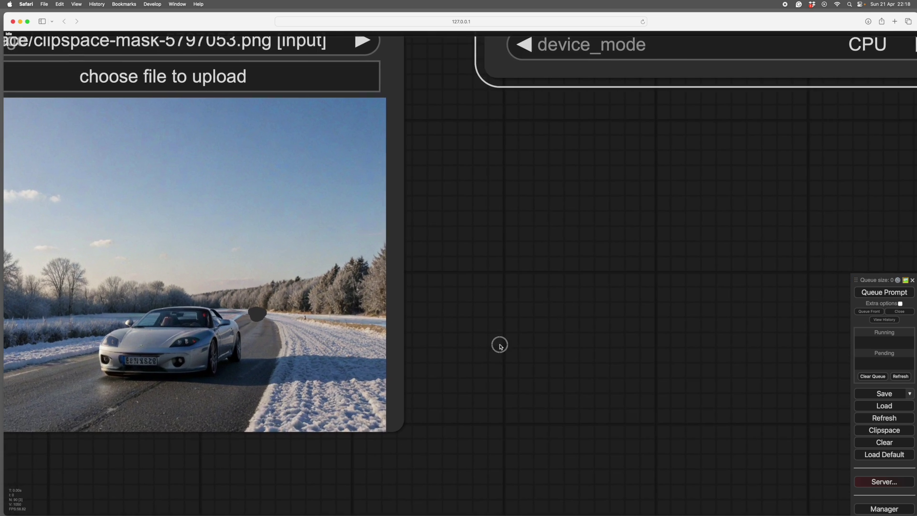
scroll(497, 344, left, 3)
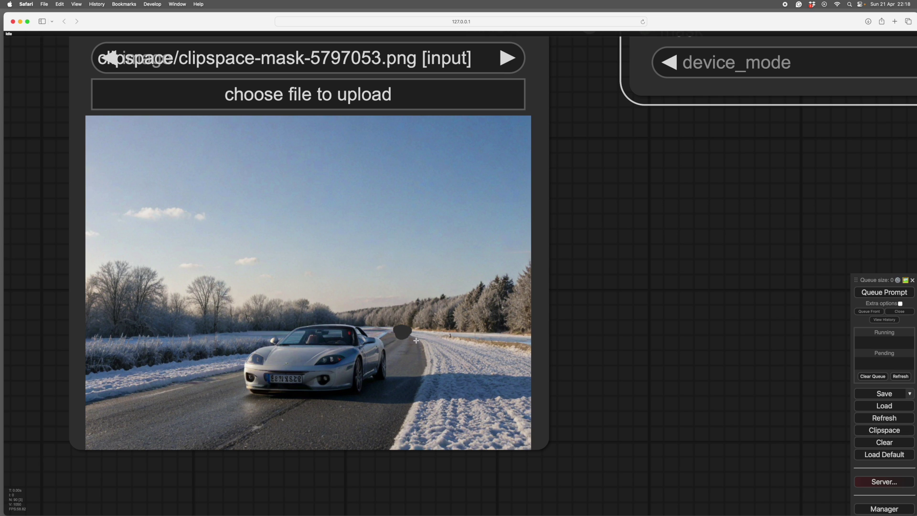
scroll(621, 305, right, 5)
scroll(621, 304, up, 2)
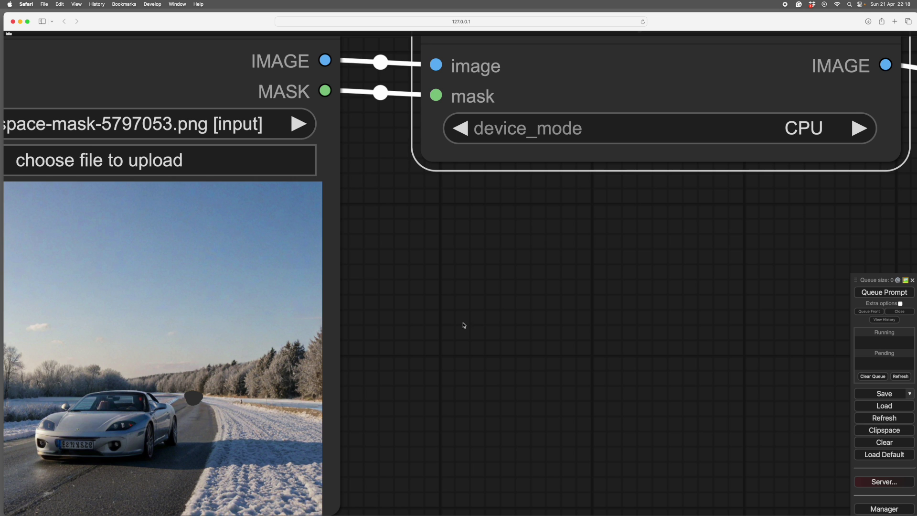
scroll(526, 286, right, 5)
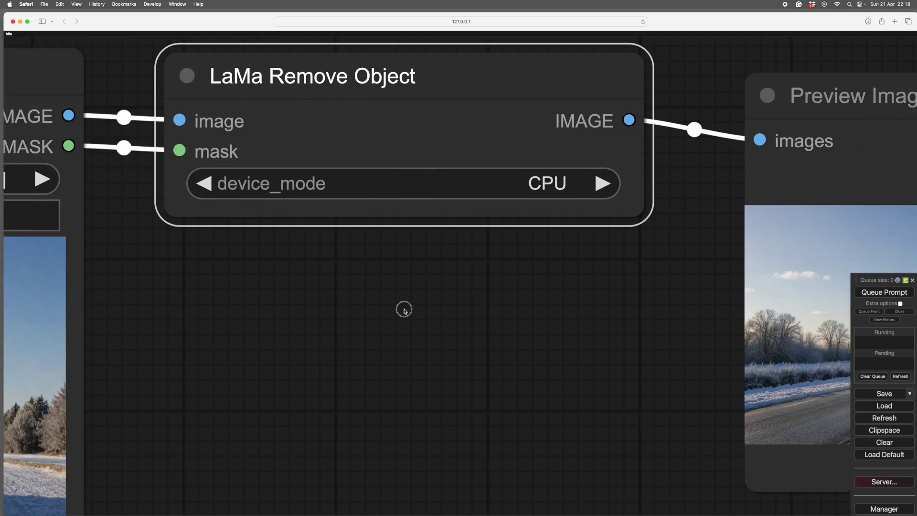
scroll(404, 309, up, 6)
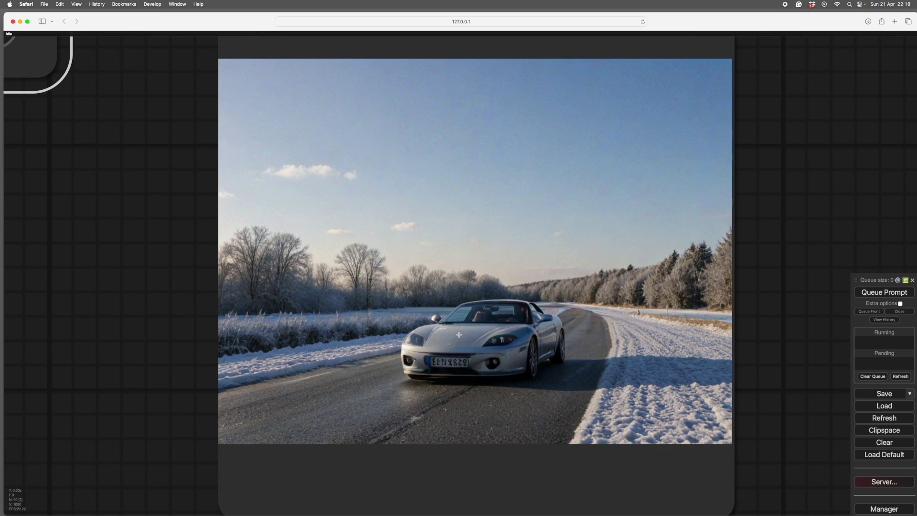
scroll(774, 338, up, 3)
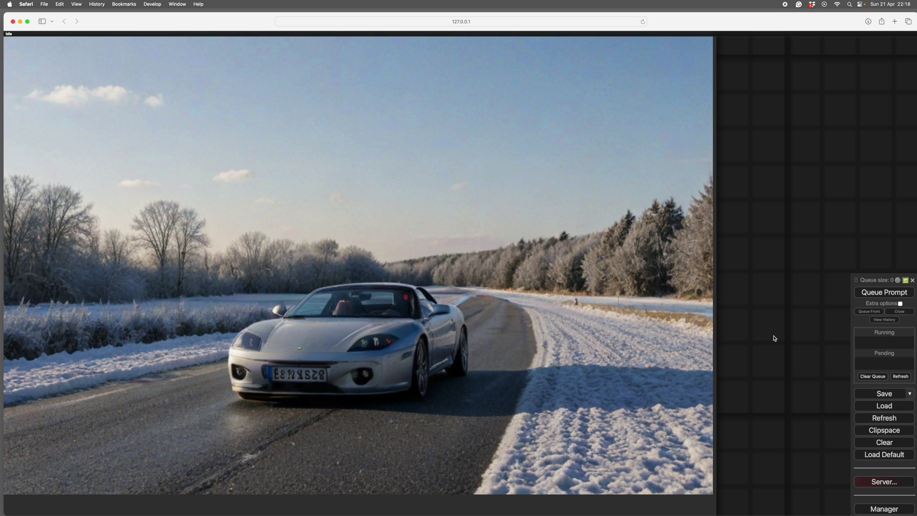
scroll(774, 340, down, 6)
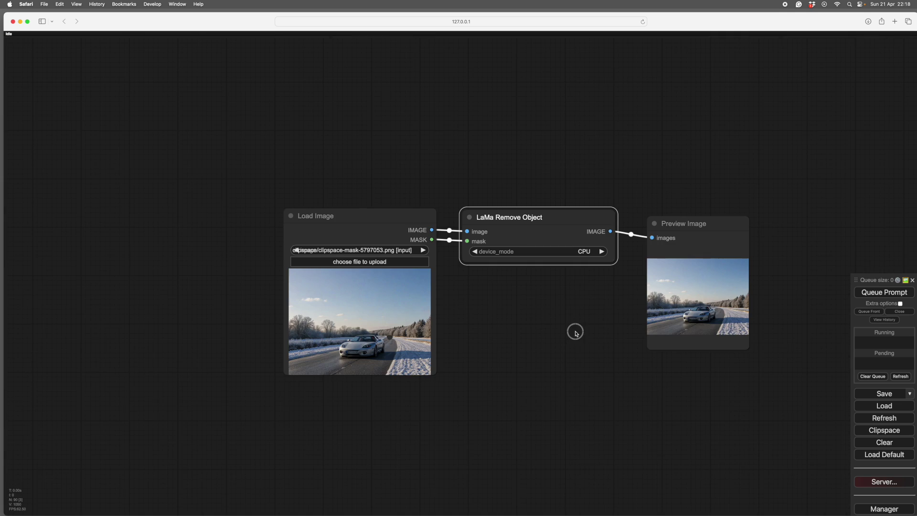
drag(575, 332, 523, 327)
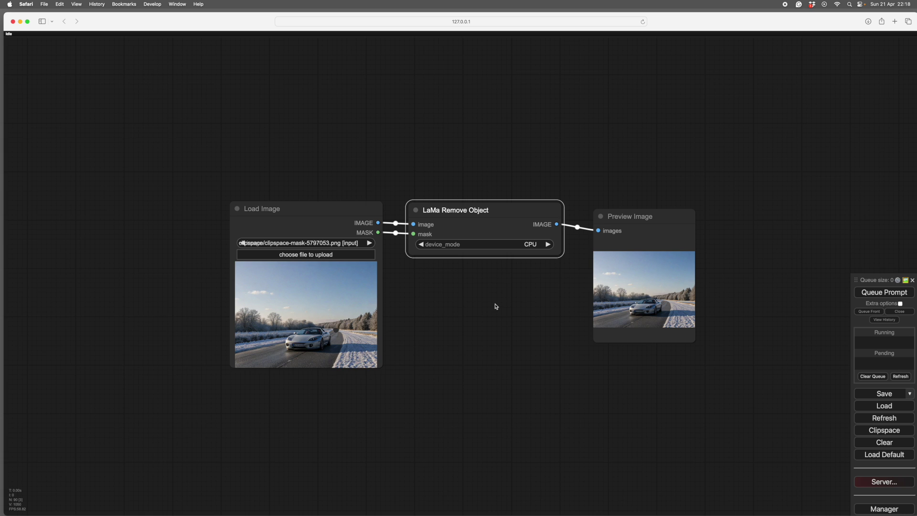
scroll(495, 307, up, 3)
drag(494, 307, 472, 290)
click(472, 287)
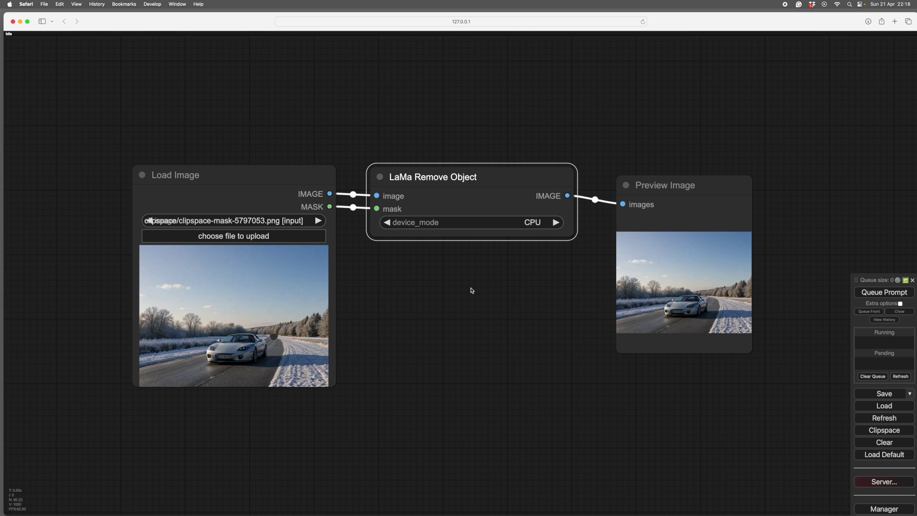
click(472, 287)
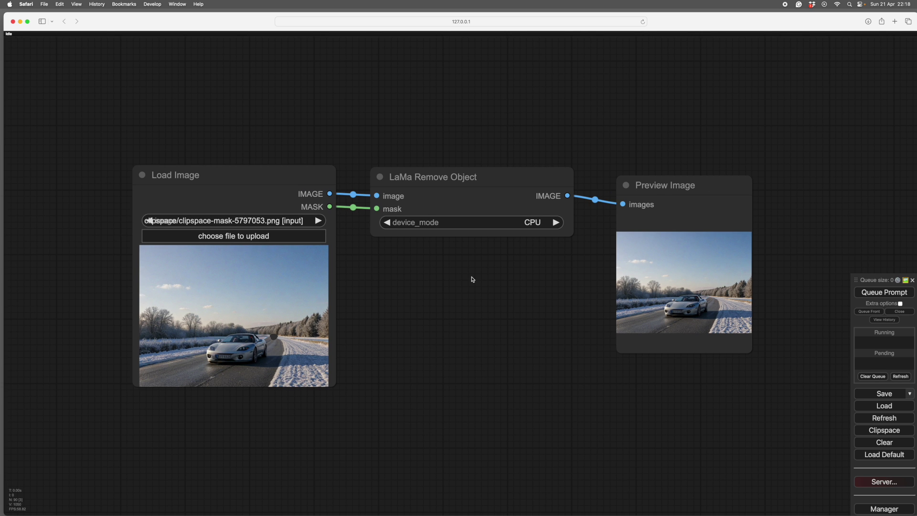
drag(472, 280, 471, 283)
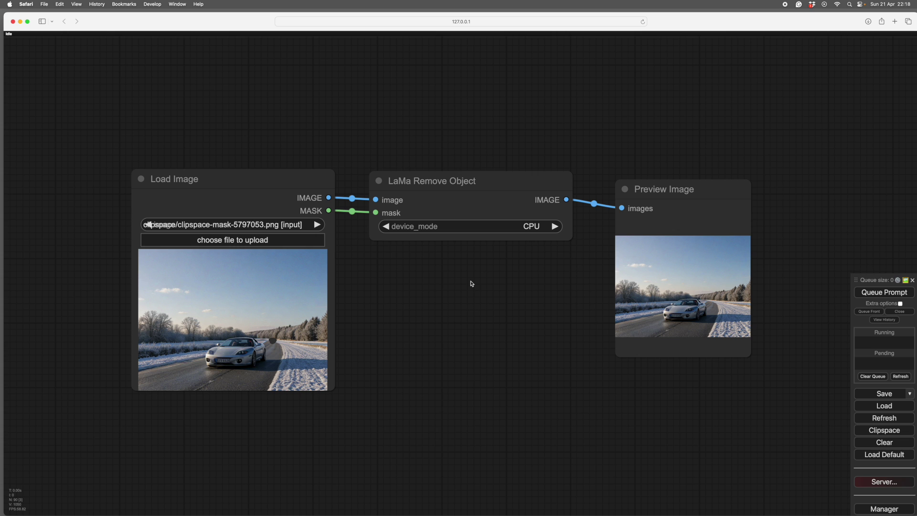
scroll(471, 283, down, 2)
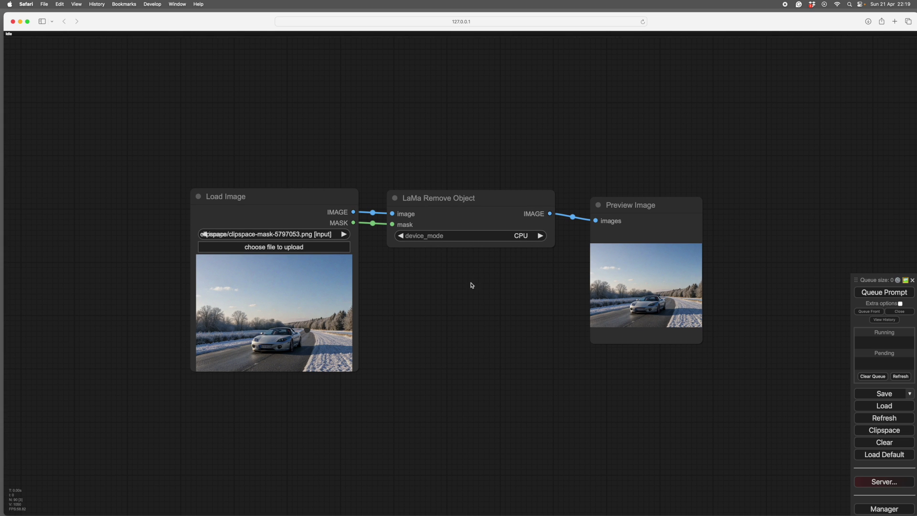
click(468, 284)
scroll(467, 300, down, 4)
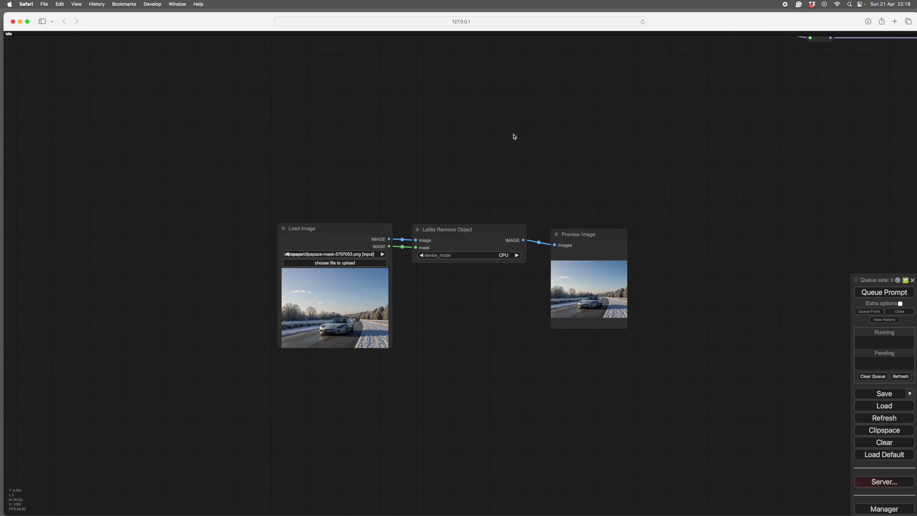
mouse_move(514, 137)
mouse_down()
mouse_move(505, 134)
mouse_move(520, 135)
mouse_move(520, 120)
mouse_up()
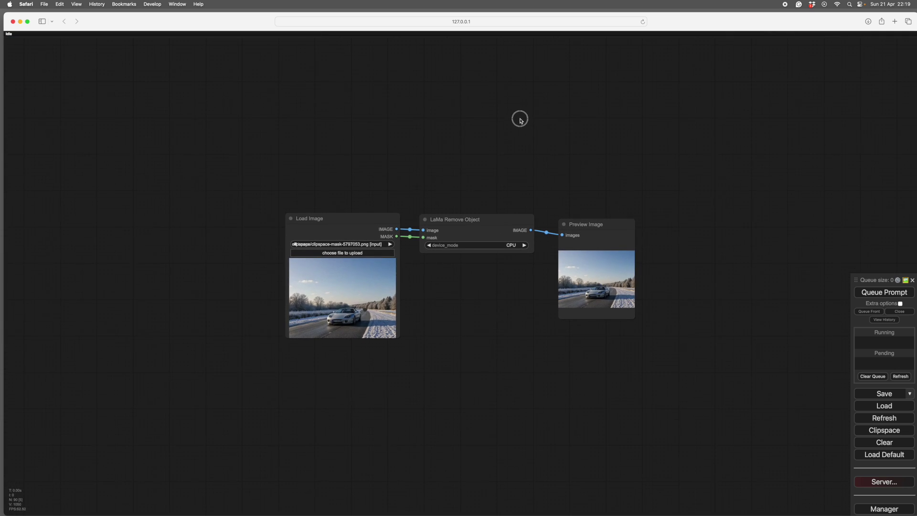